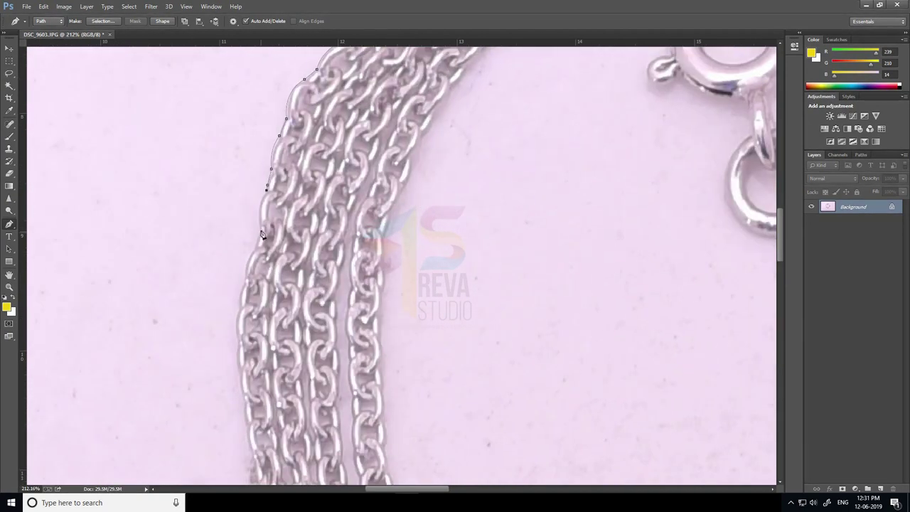
# Step: Place Pen anchors down the necklace's outer edge and along its bottom curve
pyautogui.click(264, 278)
pyautogui.click(281, 299)
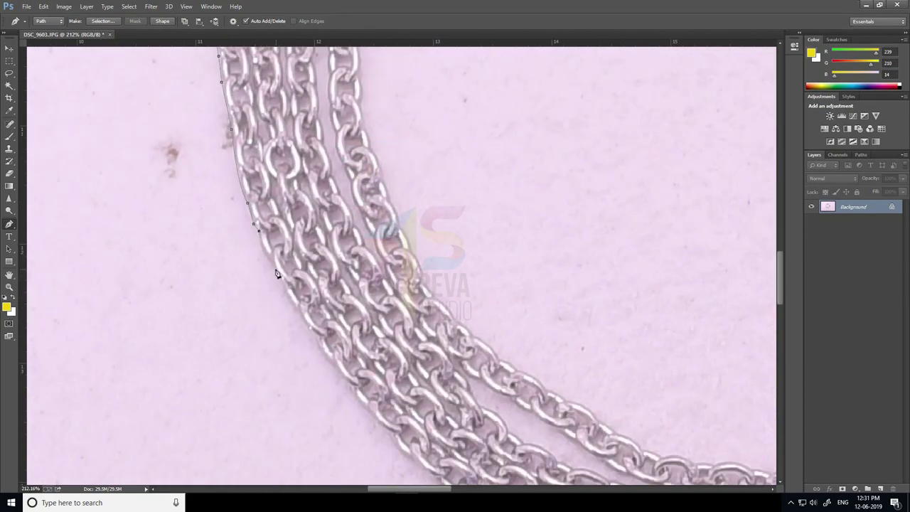
pyautogui.click(319, 345)
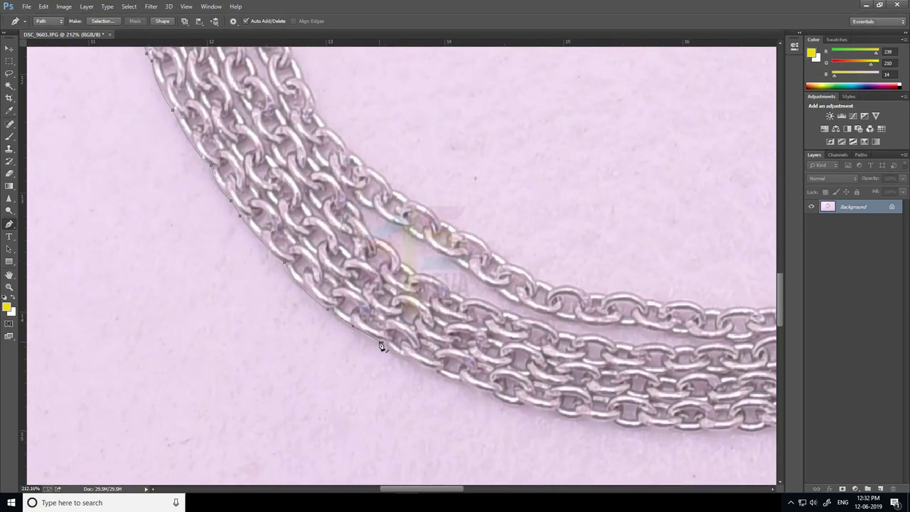
pyautogui.click(382, 347)
pyautogui.click(389, 328)
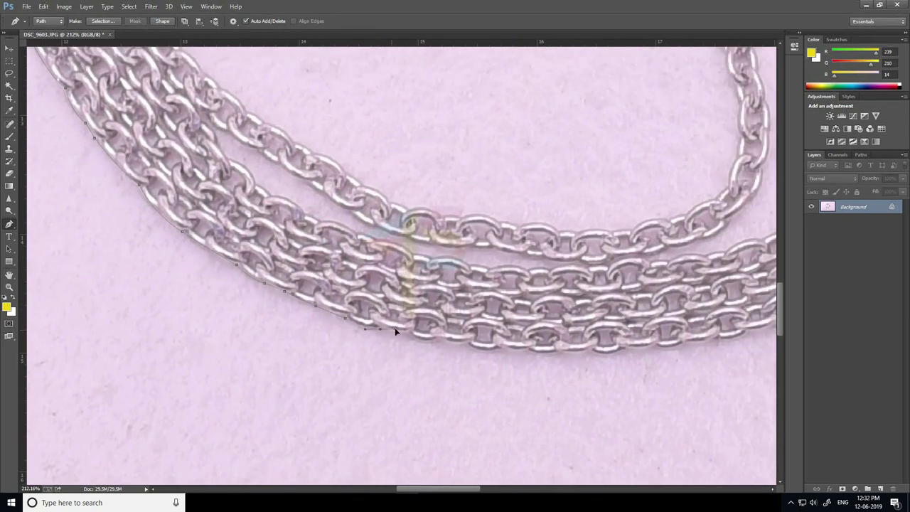
pyautogui.keyDown('alt'); pyautogui.scroll(2, 444, 347); pyautogui.keyUp('alt')
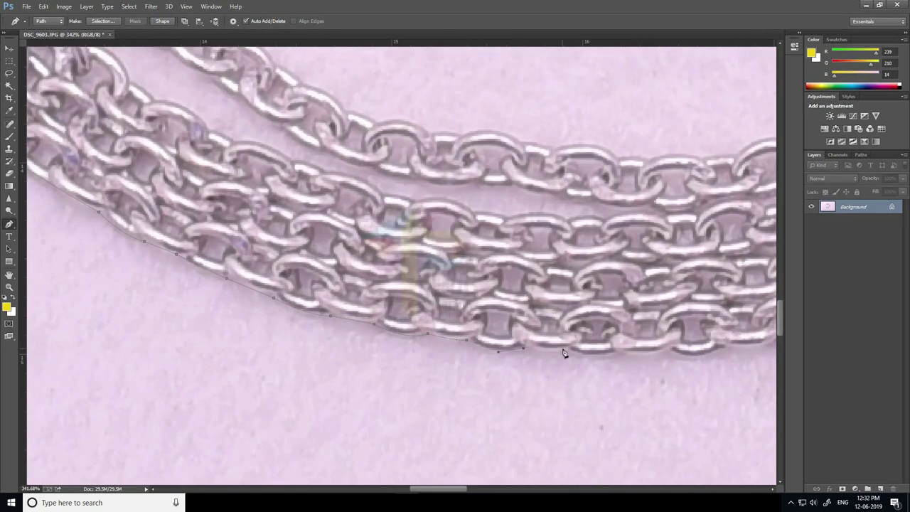
pyautogui.click(696, 361)
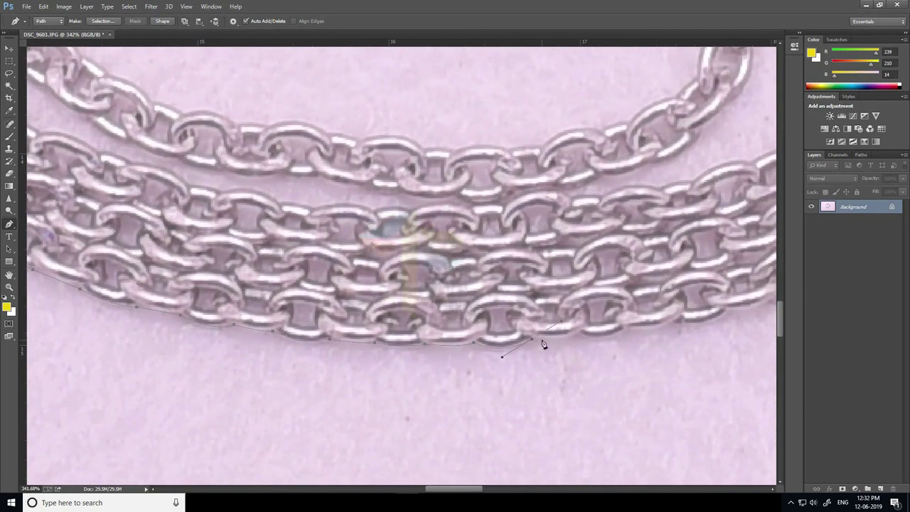
# Step: Pan along the chain and add curved anchors where its edge starts rising
pyautogui.moveTo(635, 336); pyautogui.dragTo(534, 339)
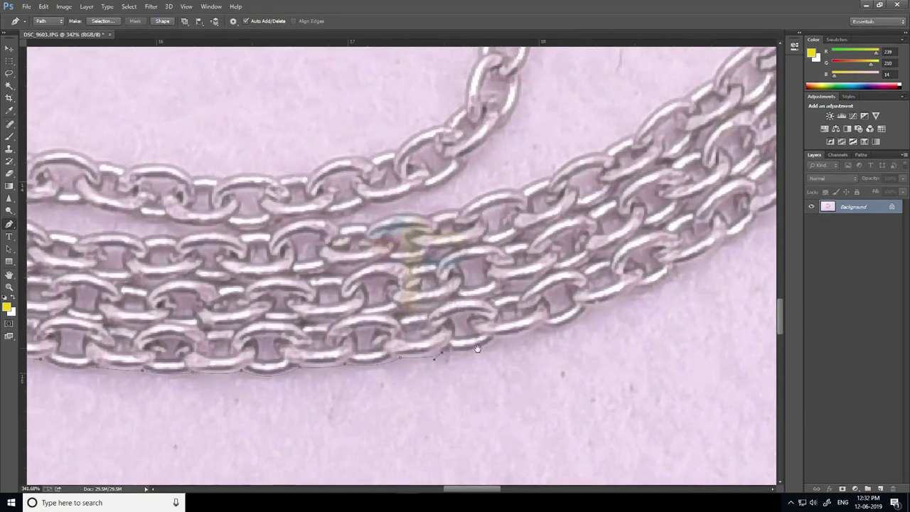
pyautogui.moveTo(589, 313); pyautogui.dragTo(513, 332)
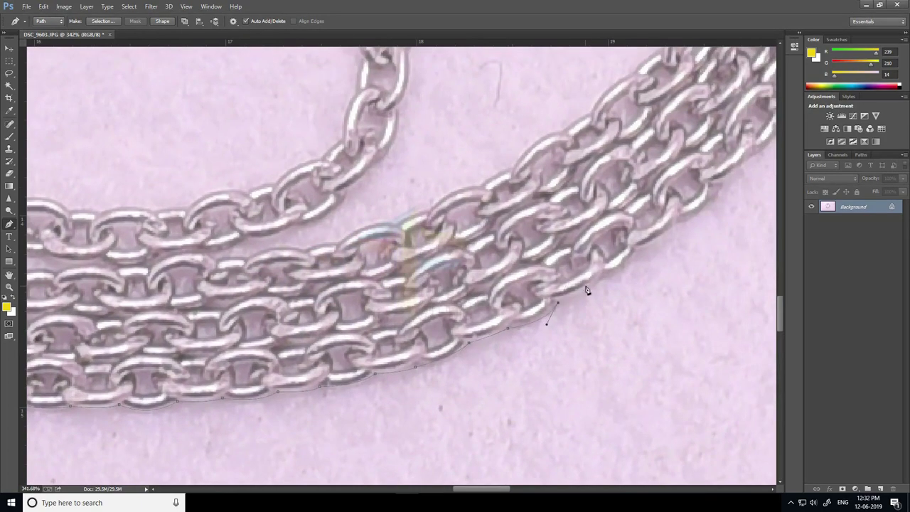
pyautogui.moveTo(587, 289); pyautogui.dragTo(503, 339)
pyautogui.click(513, 327)
pyautogui.moveTo(577, 265); pyautogui.dragTo(482, 313)
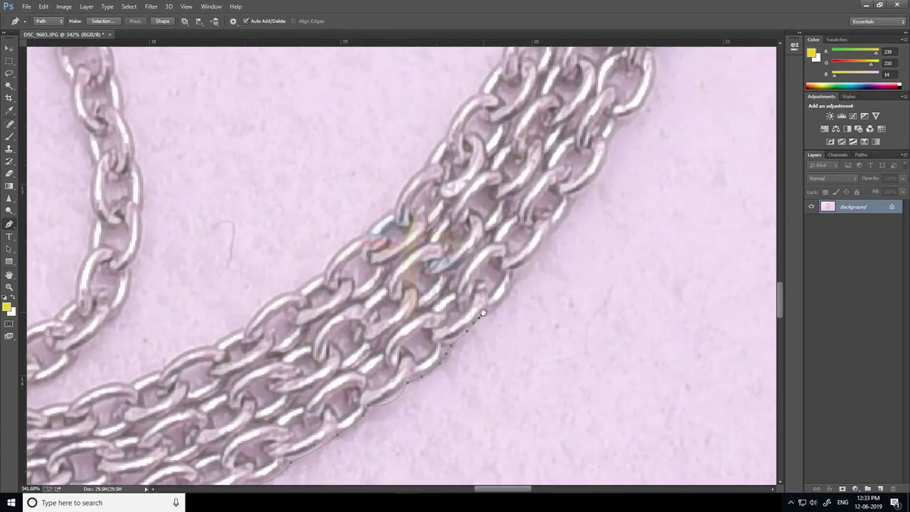
pyautogui.moveTo(569, 235)
pyautogui.mouseDown()
pyautogui.moveTo(524, 264)
pyautogui.moveTo(553, 258)
pyautogui.moveTo(540, 244)
pyautogui.mouseUp()
# Step: Continue the path up the chain's edge onto the upper chain
pyautogui.click(526, 260)
pyautogui.click(540, 246)
pyautogui.moveTo(535, 233)
pyautogui.mouseDown()
pyautogui.moveTo(529, 185)
pyautogui.moveTo(506, 213)
pyautogui.moveTo(475, 202)
pyautogui.moveTo(488, 240)
pyautogui.moveTo(473, 265)
pyautogui.mouseUp()
pyautogui.click(513, 234)
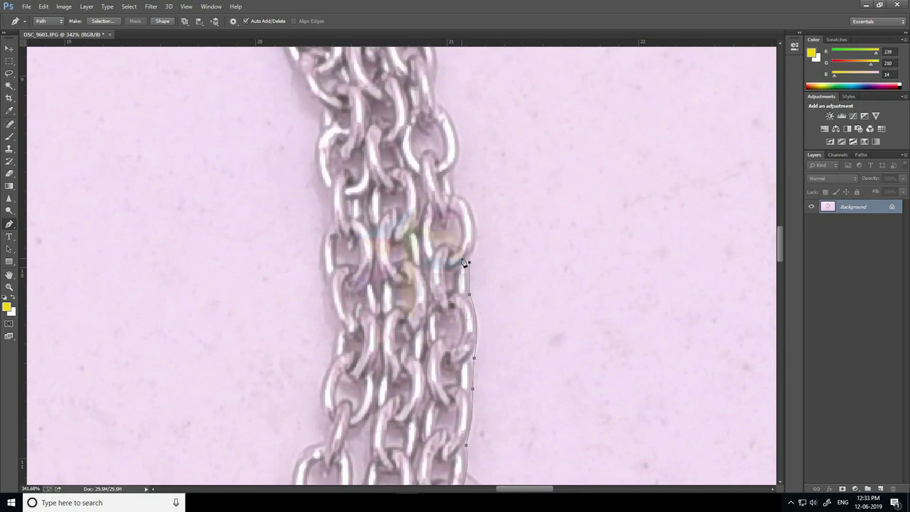
pyautogui.moveTo(464, 234)
pyautogui.mouseDown()
pyautogui.moveTo(443, 251)
pyautogui.moveTo(416, 216)
pyautogui.moveTo(427, 229)
pyautogui.moveTo(365, 209)
pyautogui.moveTo(357, 190)
pyautogui.moveTo(366, 240)
pyautogui.moveTo(351, 264)
pyautogui.moveTo(340, 254)
pyautogui.moveTo(325, 267)
pyautogui.mouseUp()
pyautogui.moveTo(326, 267)
pyautogui.mouseDown()
pyautogui.moveTo(349, 270)
pyautogui.moveTo(325, 248)
pyautogui.moveTo(343, 299)
pyautogui.moveTo(291, 301)
pyautogui.moveTo(285, 278)
pyautogui.moveTo(328, 281)
pyautogui.moveTo(354, 339)
pyautogui.mouseUp()
# Step: Add curved anchors along the chain's top edge toward the clasp
pyautogui.click(294, 315)
pyautogui.click(244, 303)
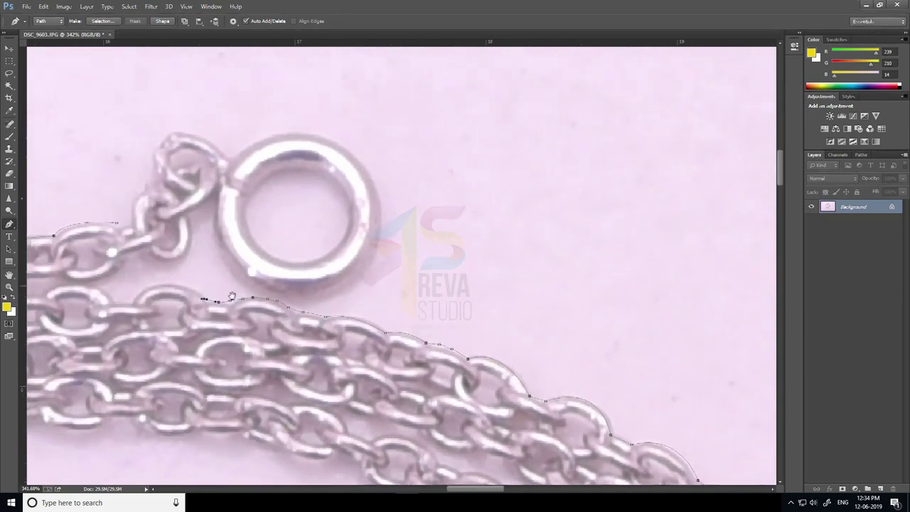
pyautogui.moveTo(230, 296); pyautogui.dragTo(360, 281)
pyautogui.moveTo(238, 297); pyautogui.dragTo(231, 306)
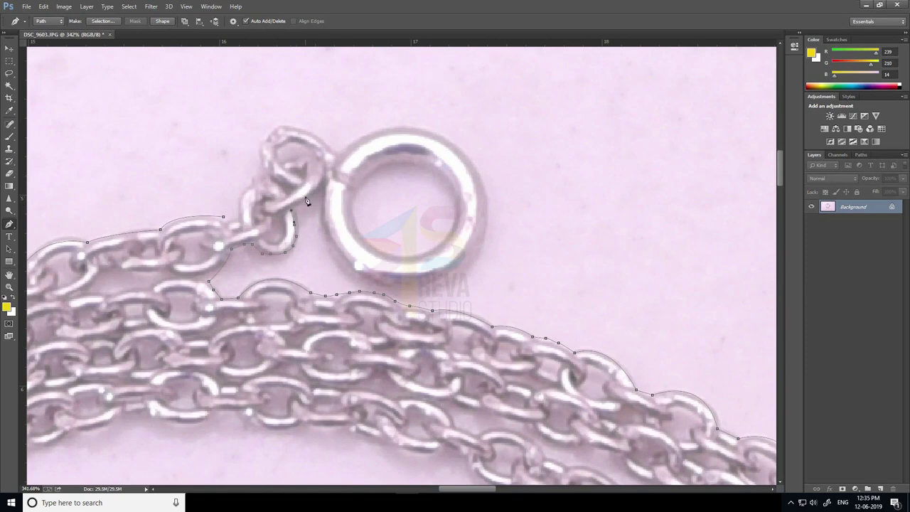
# Step: Curve the path below, around and over the clasp ring onto the small link
pyautogui.moveTo(416, 288); pyautogui.dragTo(529, 279)
pyautogui.moveTo(497, 213); pyautogui.dragTo(481, 271)
pyautogui.moveTo(467, 249); pyautogui.dragTo(457, 152)
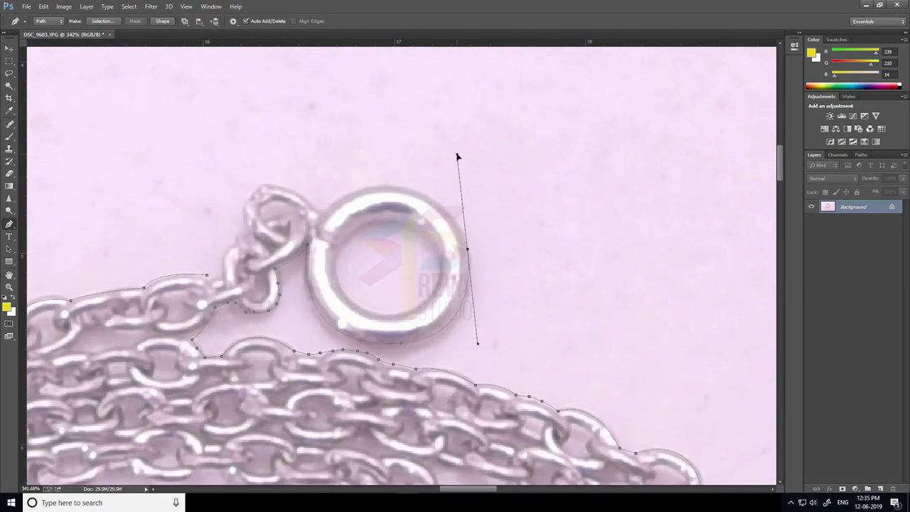
pyautogui.keyDown('alt'); pyautogui.click(467, 249); pyautogui.keyUp('alt')
pyautogui.moveTo(318, 206); pyautogui.dragTo(189, 258)
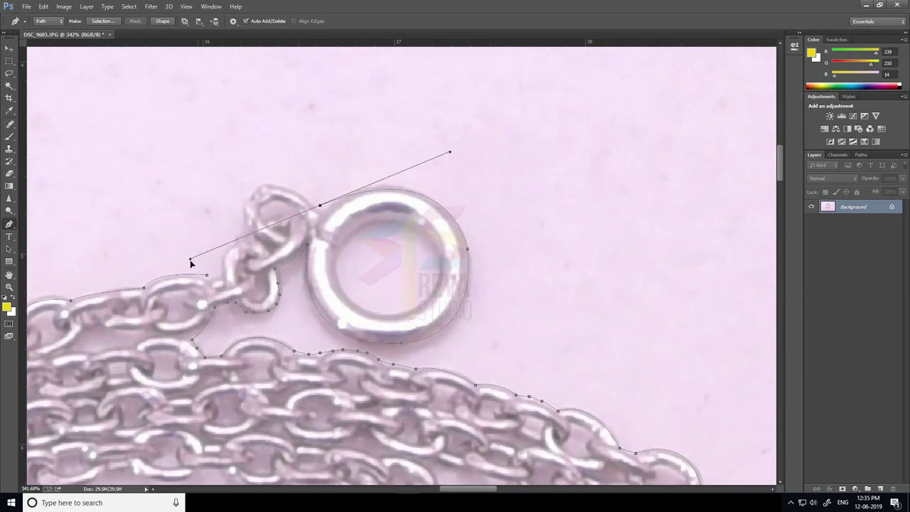
pyautogui.moveTo(308, 203); pyautogui.dragTo(356, 228)
pyautogui.moveTo(291, 252); pyautogui.dragTo(299, 204)
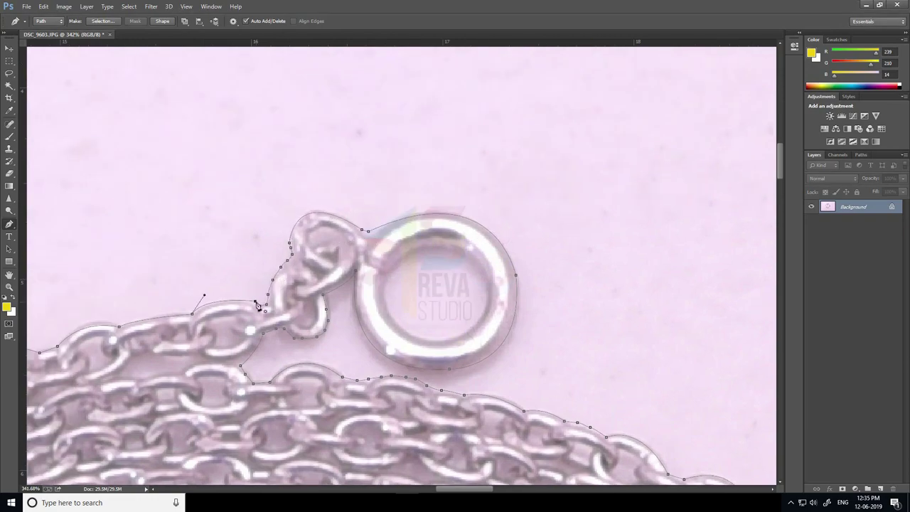
# Step: Zoom in and place anchors up the inner edge of the necklace strands
pyautogui.scroll(-10, 365, 203)
pyautogui.scroll(10, 309, 203)
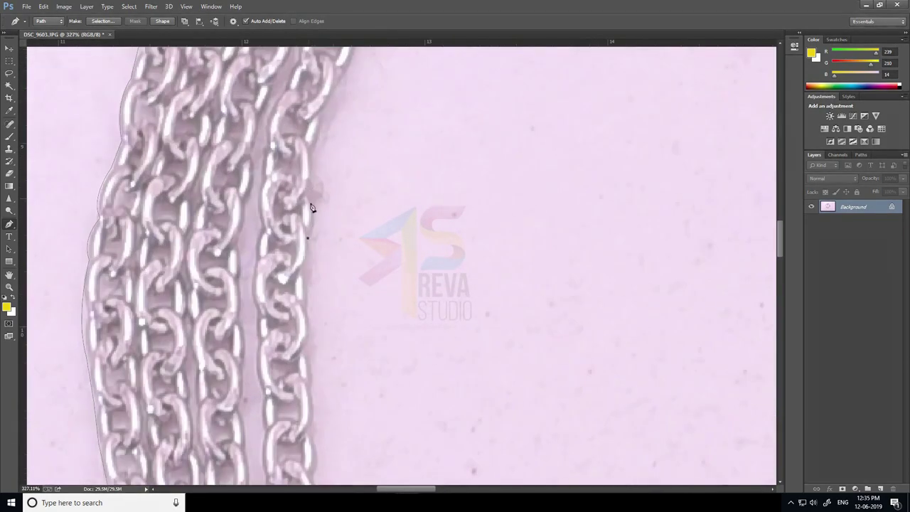
pyautogui.click(311, 235)
pyautogui.scroll(3, 311, 235)
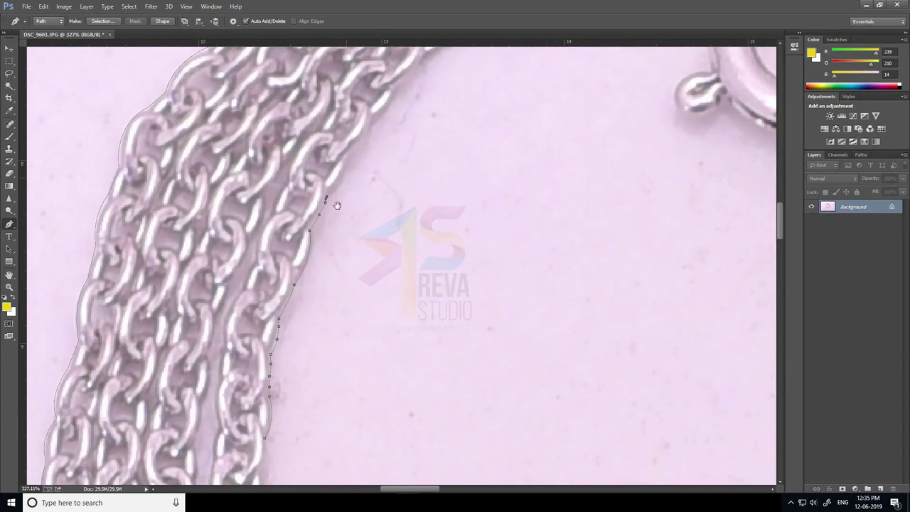
pyautogui.click(335, 203)
pyautogui.scroll(3, 335, 203)
pyautogui.scroll(3, 342, 216)
pyautogui.click(339, 245)
pyautogui.scroll(3, 365, 219)
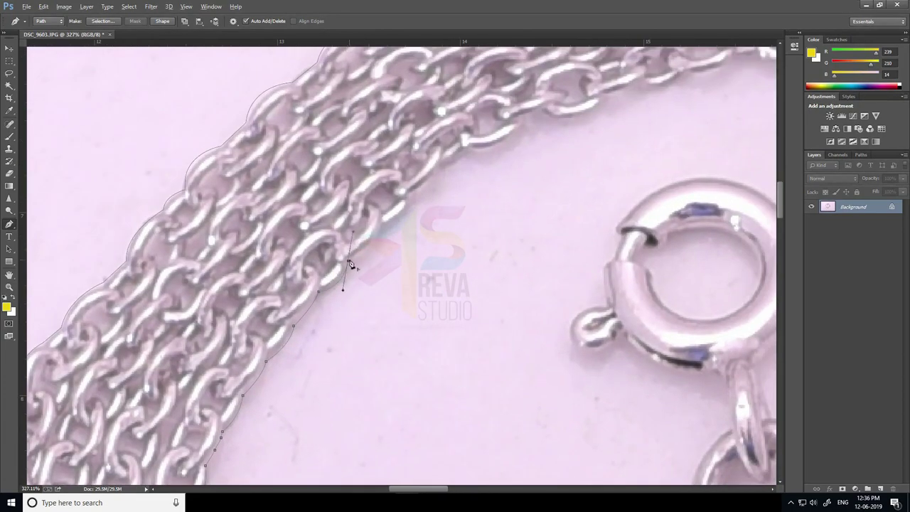
pyautogui.click(345, 261)
pyautogui.scroll(3, 365, 254)
pyautogui.moveTo(429, 212); pyautogui.dragTo(326, 296)
pyautogui.moveTo(374, 265); pyautogui.dragTo(398, 229)
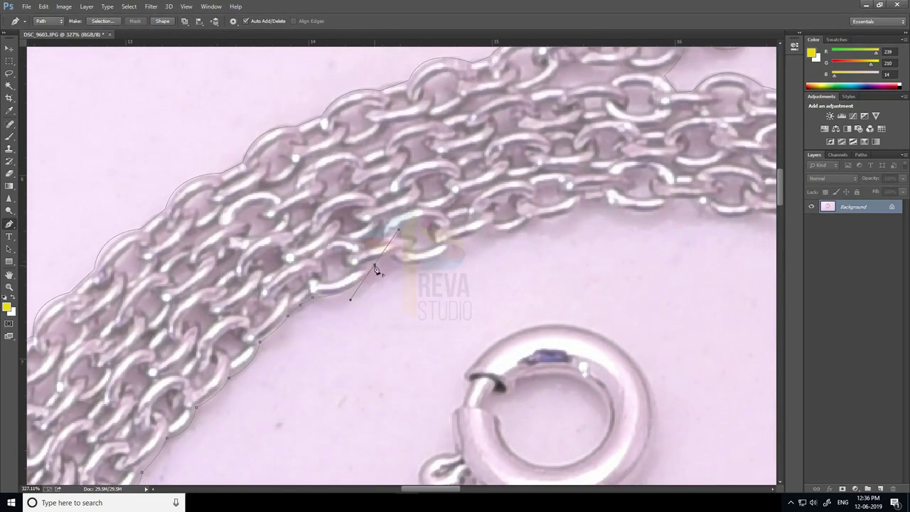
# Step: Pan to the next stretch of chain and extend the path with a curved anchor
pyautogui.moveTo(689, 204); pyautogui.dragTo(388, 267)
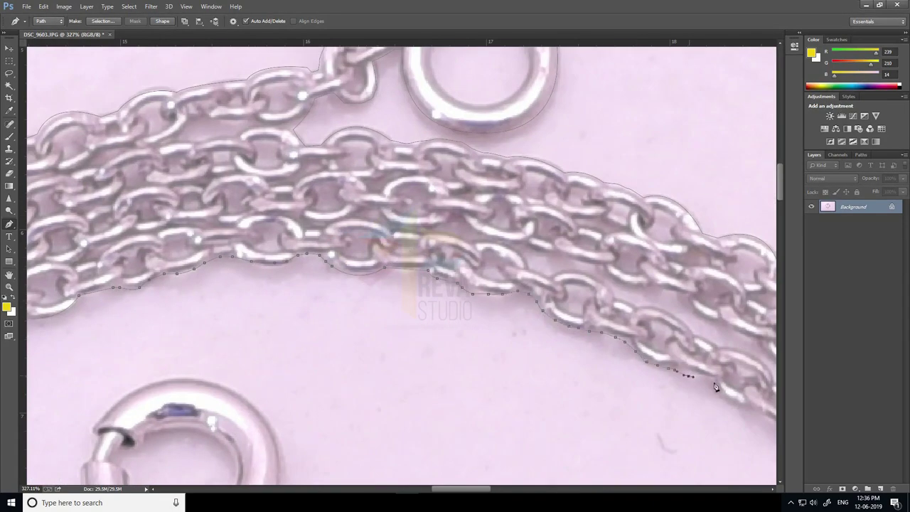
pyautogui.moveTo(716, 387); pyautogui.dragTo(471, 320)
pyautogui.moveTo(540, 373); pyautogui.dragTo(384, 204)
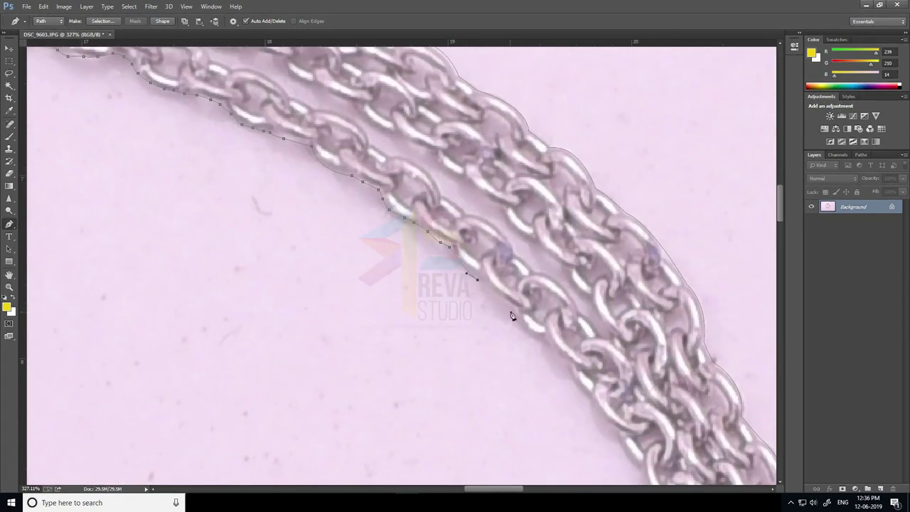
pyautogui.moveTo(544, 350); pyautogui.dragTo(477, 248)
pyautogui.click(501, 266)
pyautogui.moveTo(538, 325); pyautogui.dragTo(551, 332)
# Step: Follow the inner edge as the chain turns vertical and runs diagonally
pyautogui.moveTo(573, 382); pyautogui.dragTo(531, 294)
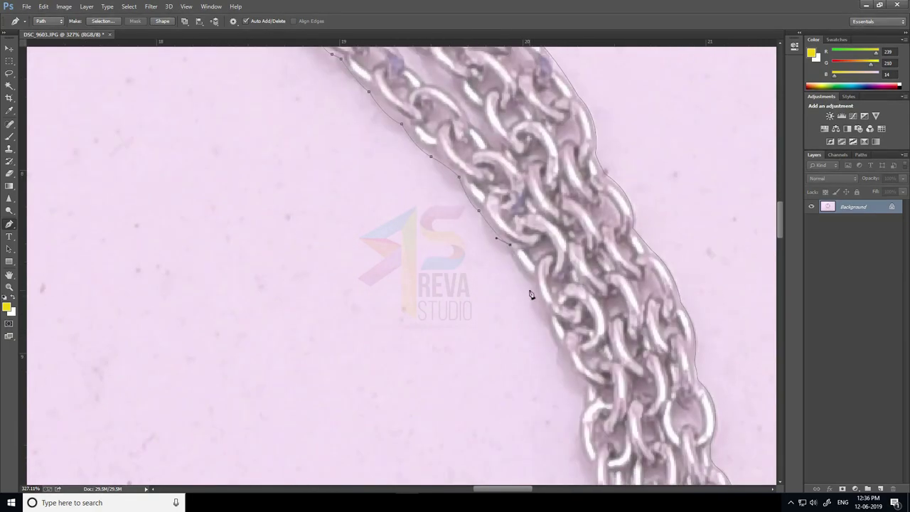
pyautogui.moveTo(567, 356)
pyautogui.mouseDown()
pyautogui.moveTo(534, 244)
pyautogui.moveTo(517, 248)
pyautogui.moveTo(529, 270)
pyautogui.mouseUp()
pyautogui.click(541, 305)
pyautogui.moveTo(540, 313)
pyautogui.mouseDown()
pyautogui.moveTo(488, 232)
pyautogui.moveTo(502, 299)
pyautogui.moveTo(502, 276)
pyautogui.mouseUp()
pyautogui.click(518, 235)
pyautogui.click(501, 274)
pyautogui.click(493, 308)
pyautogui.moveTo(493, 308); pyautogui.dragTo(505, 234)
# Step: Add curved anchors down the lower chain edge as it curves toward the left
pyautogui.moveTo(488, 270)
pyautogui.mouseDown()
pyautogui.moveTo(492, 286)
pyautogui.moveTo(476, 309)
pyautogui.mouseUp()
pyautogui.click(447, 343)
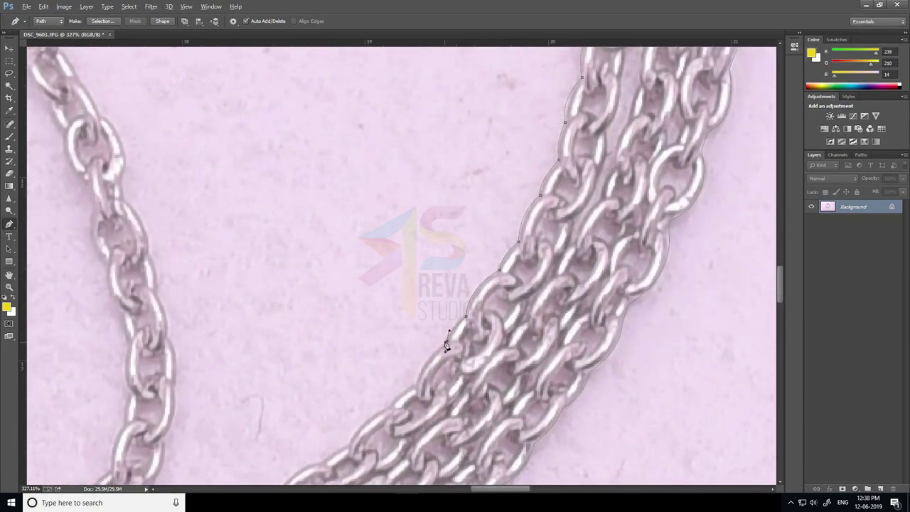
pyautogui.moveTo(447, 345); pyautogui.dragTo(490, 261)
pyautogui.click(460, 301)
pyautogui.click(435, 323)
pyautogui.moveTo(435, 324); pyautogui.dragTo(485, 256)
pyautogui.click(427, 295)
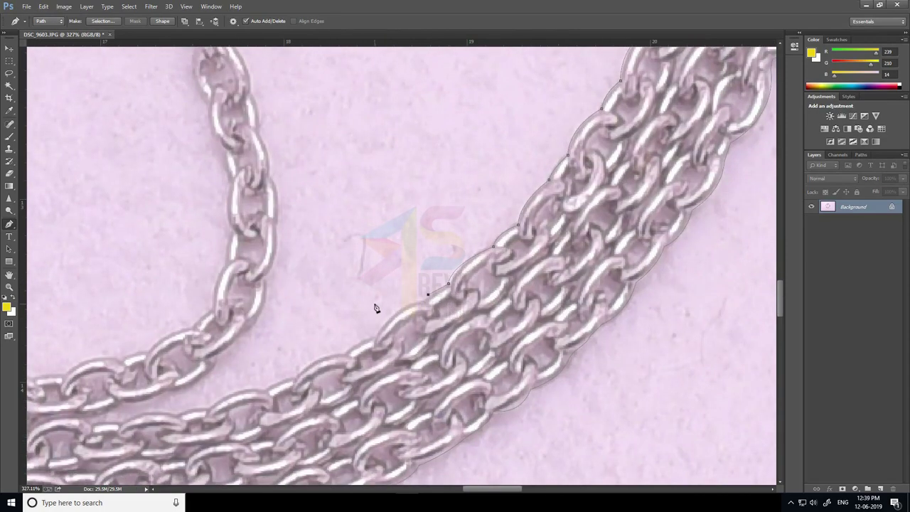
pyautogui.click(347, 351)
pyautogui.moveTo(347, 351); pyautogui.dragTo(413, 286)
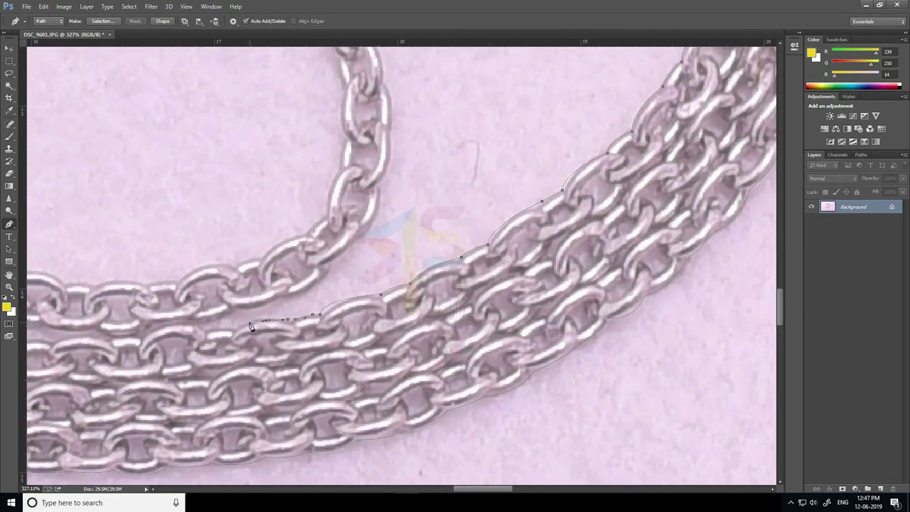
# Step: Turn the path from the multi-strand section onto the thin single strand
pyautogui.click(202, 326)
pyautogui.keyDown('alt'); pyautogui.scroll(1, 219, 317); pyautogui.keyUp('alt')
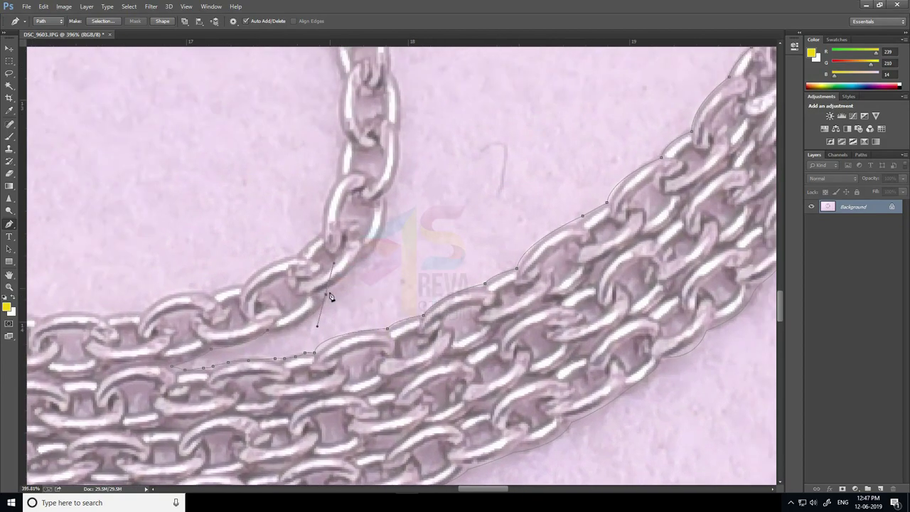
pyautogui.moveTo(303, 295); pyautogui.dragTo(356, 290)
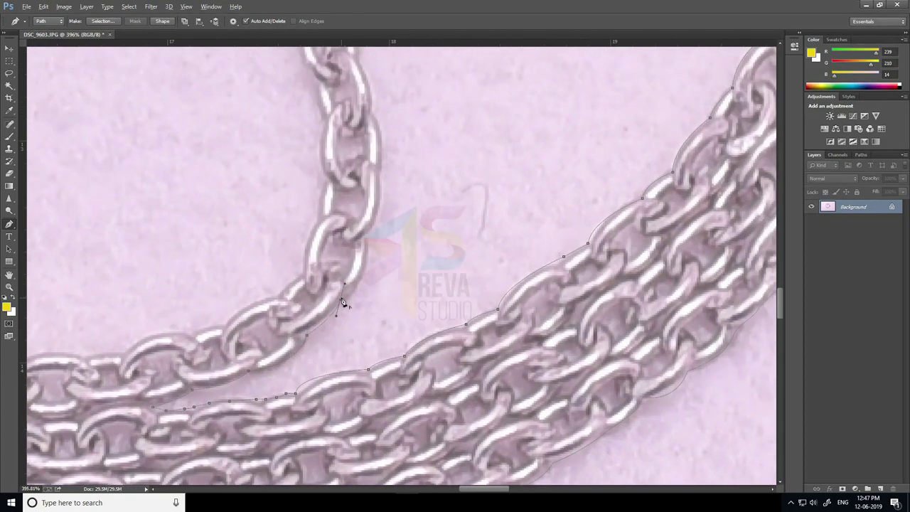
pyautogui.click(358, 300)
pyautogui.scroll(2, 355, 299)
pyautogui.scroll(2, 354, 296)
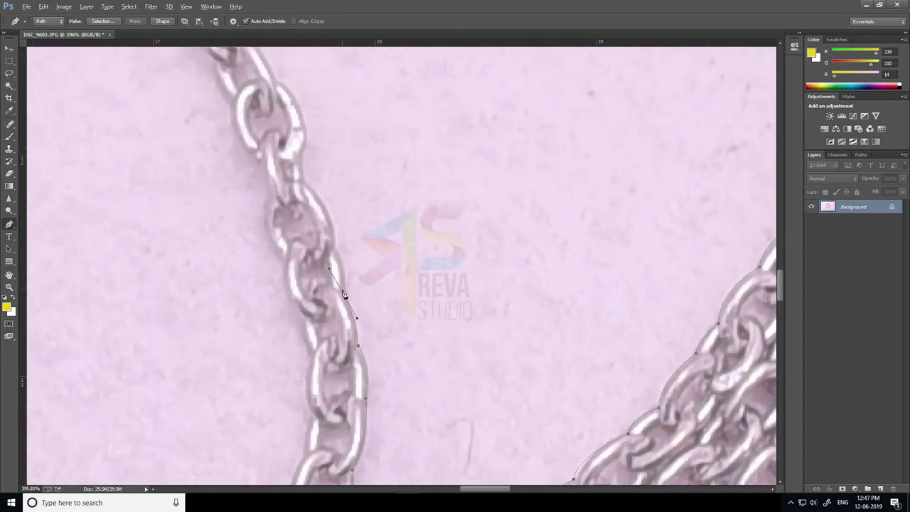
pyautogui.scroll(3, 352, 302)
pyautogui.scroll(2, 351, 305)
# Step: Scroll upward and add anchors higher up the thin strand toward the clasp
pyautogui.moveTo(345, 304)
pyautogui.mouseDown()
pyautogui.moveTo(372, 320)
pyautogui.moveTo(361, 301)
pyautogui.mouseUp()
pyautogui.scroll(3, 346, 303)
pyautogui.scroll(3, 361, 301)
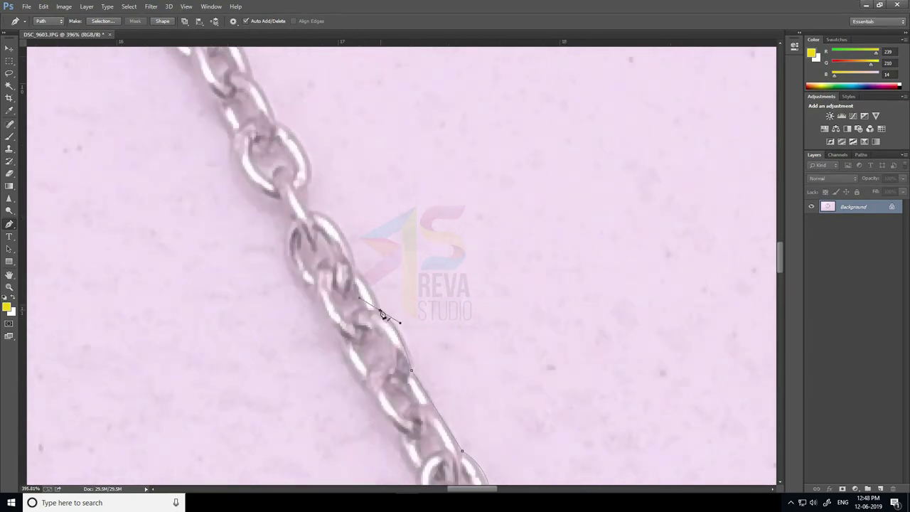
pyautogui.scroll(2, 382, 313)
pyautogui.click(349, 270)
pyautogui.scroll(2, 347, 268)
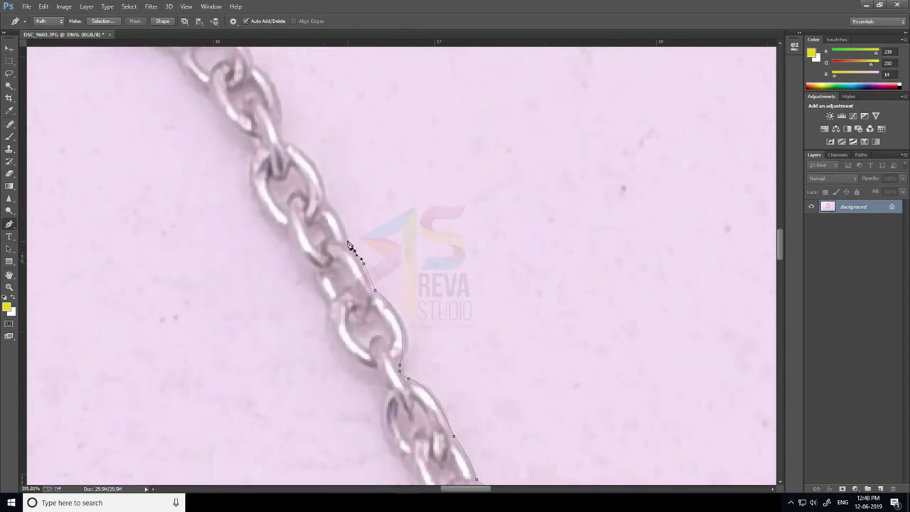
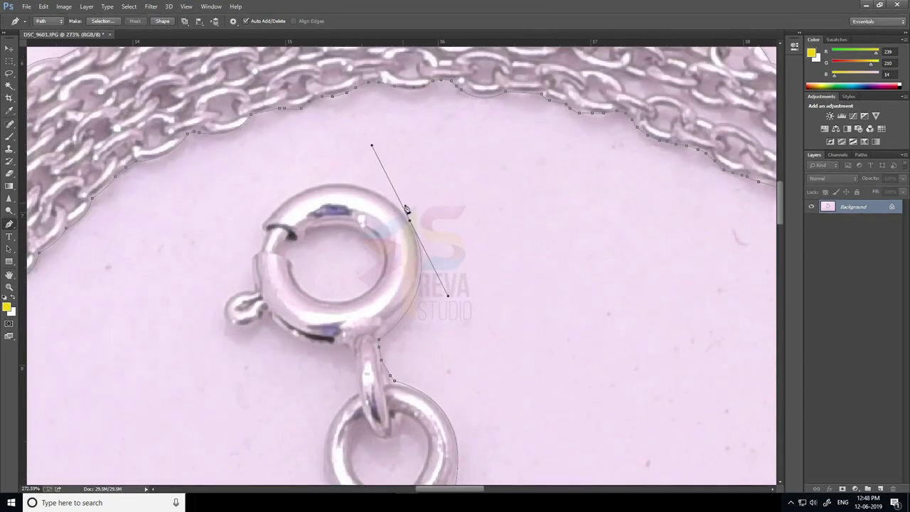
# Step: Trace the path along the clasp's edge and around the ring's lower left
pyautogui.moveTo(277, 206); pyautogui.dragTo(203, 265)
pyautogui.click(263, 221)
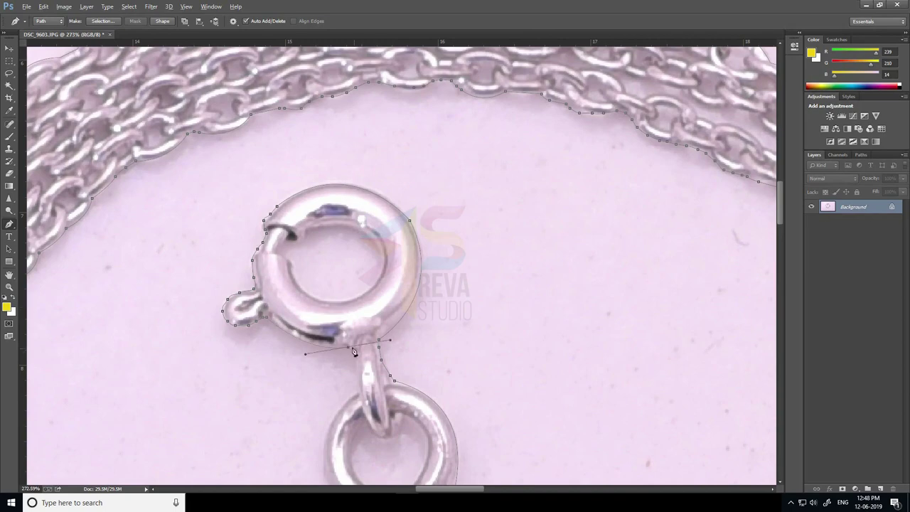
pyautogui.scroll(-3, 354, 351)
pyautogui.moveTo(355, 350)
pyautogui.mouseDown()
pyautogui.moveTo(366, 375)
pyautogui.moveTo(411, 365)
pyautogui.mouseUp()
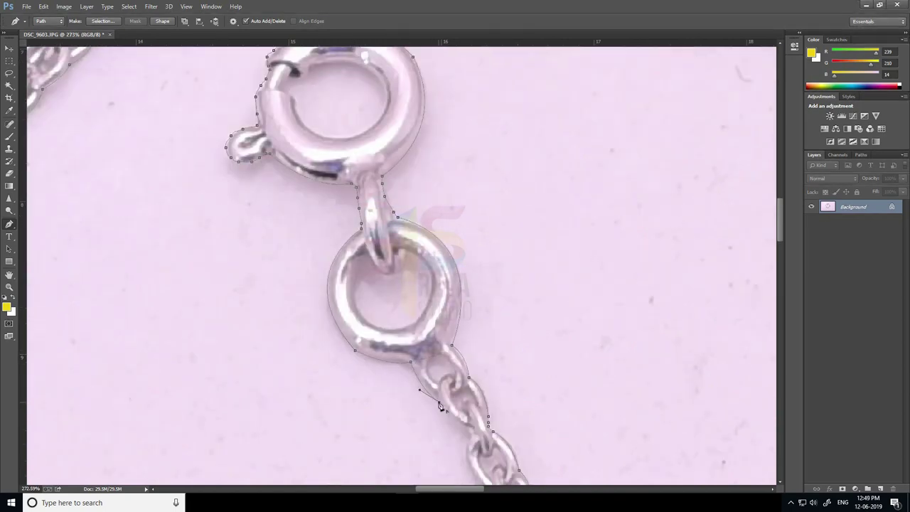
# Step: Pan down the chain and start adding path points along its edge
pyautogui.moveTo(444, 403); pyautogui.dragTo(420, 346)
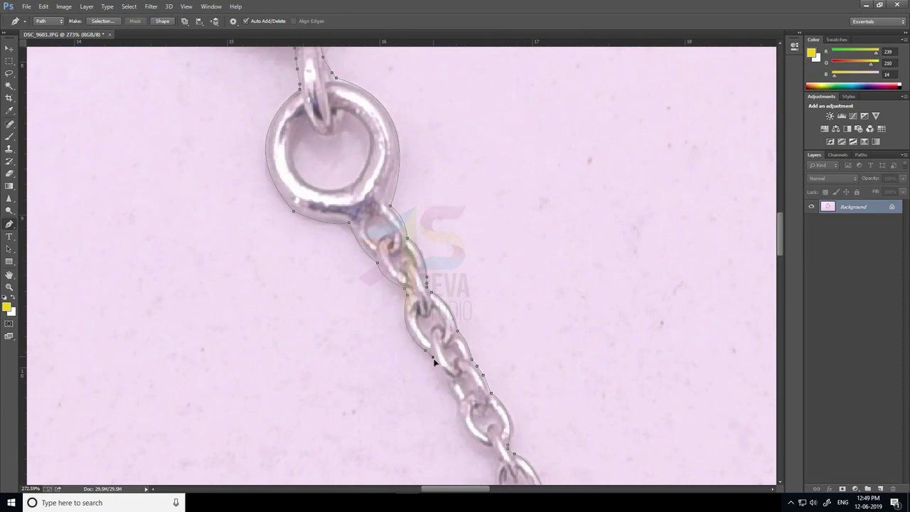
pyautogui.moveTo(454, 403); pyautogui.dragTo(396, 305)
pyautogui.moveTo(437, 401); pyautogui.dragTo(375, 290)
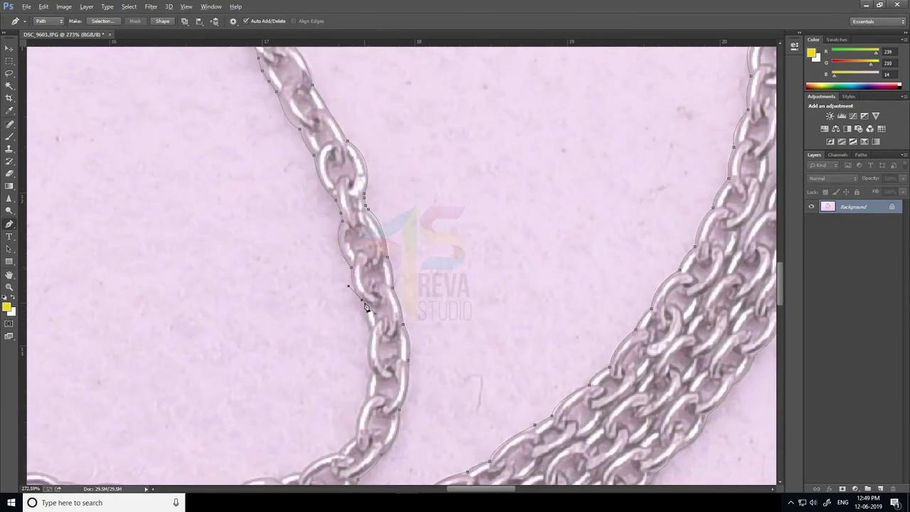
pyautogui.moveTo(377, 385); pyautogui.dragTo(462, 286)
pyautogui.moveTo(388, 390); pyautogui.dragTo(463, 297)
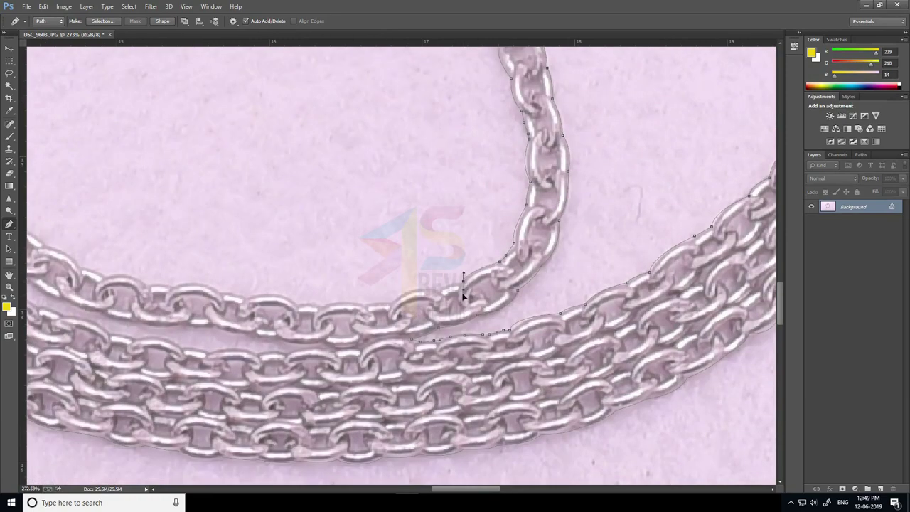
pyautogui.moveTo(363, 310); pyautogui.dragTo(518, 304)
pyautogui.click(480, 299)
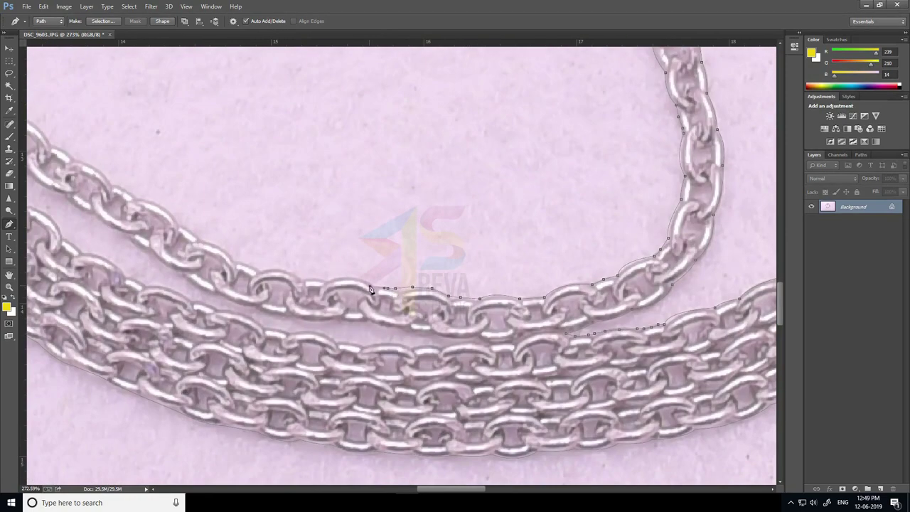
# Step: Continue the curved path up along the chain's edge
pyautogui.moveTo(370, 288); pyautogui.dragTo(494, 316)
pyautogui.moveTo(447, 311); pyautogui.dragTo(437, 324)
pyautogui.moveTo(254, 219); pyautogui.dragTo(401, 315)
pyautogui.click(408, 321)
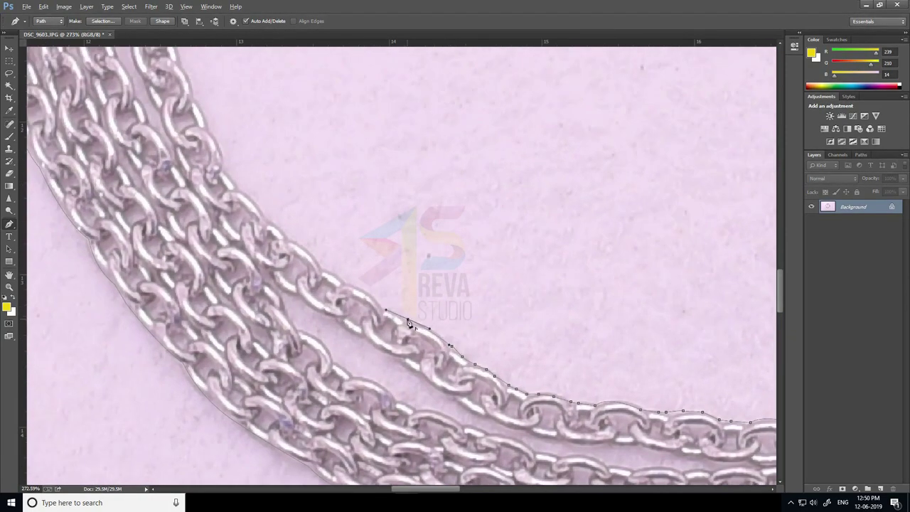
pyautogui.click(307, 251)
pyautogui.click(269, 223)
pyautogui.moveTo(230, 186); pyautogui.dragTo(330, 350)
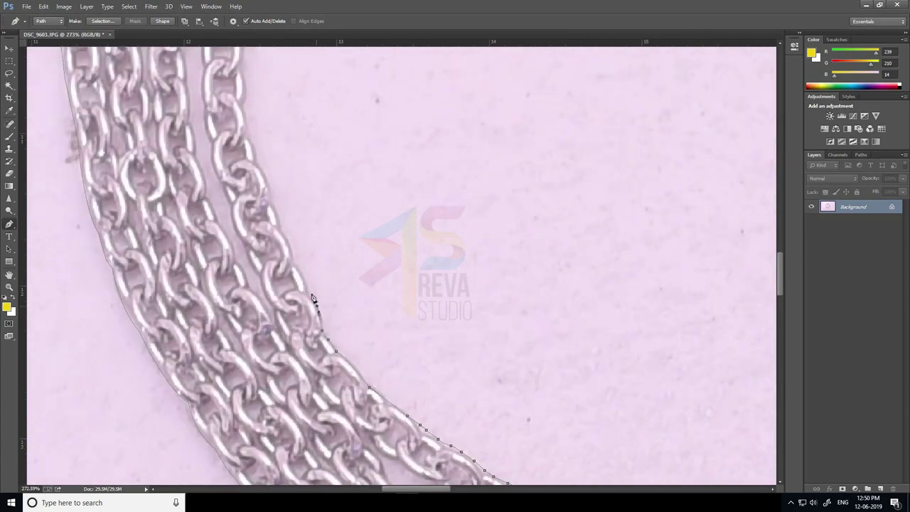
pyautogui.click(293, 260)
pyautogui.click(280, 233)
pyautogui.moveTo(280, 233); pyautogui.dragTo(332, 339)
# Step: Trace the chain's right edge, then the inner hole of the lower end ring
pyautogui.moveTo(295, 204); pyautogui.dragTo(341, 341)
pyautogui.click(327, 313)
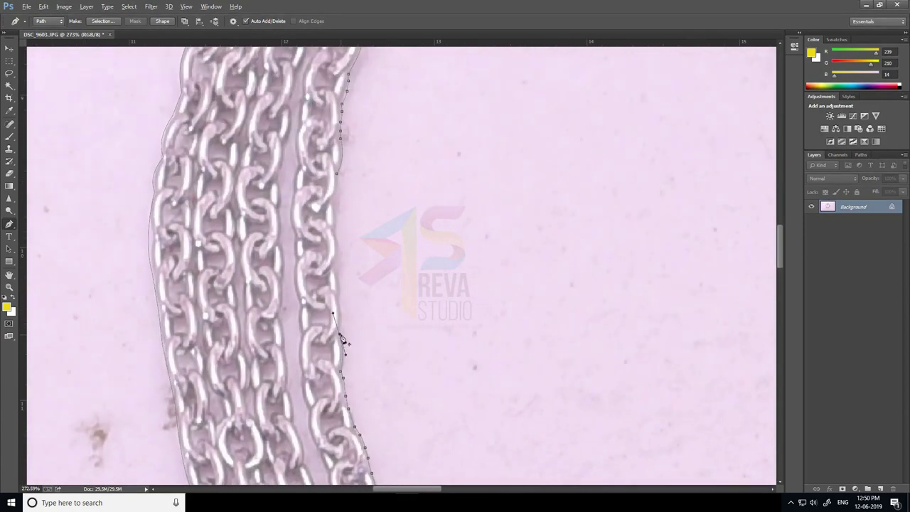
pyautogui.click(341, 284)
pyautogui.moveTo(341, 284); pyautogui.dragTo(358, 315)
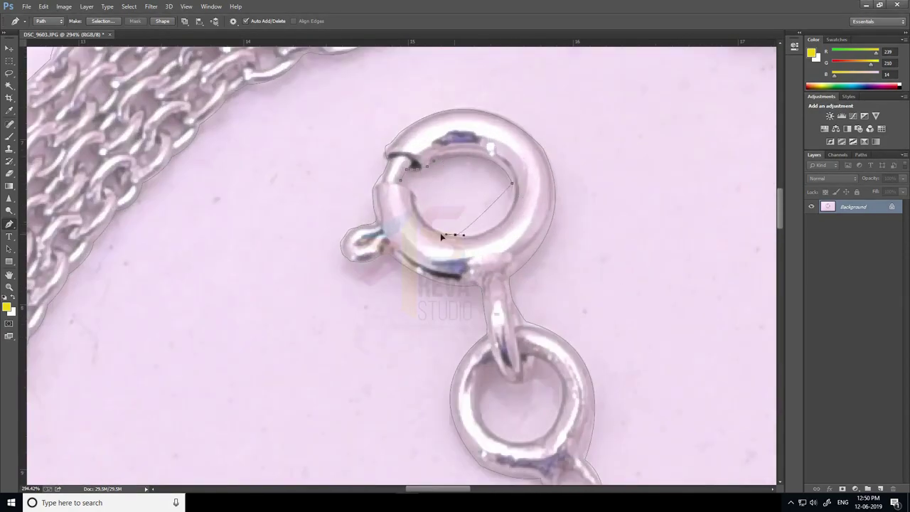
pyautogui.moveTo(504, 376); pyautogui.dragTo(423, 212)
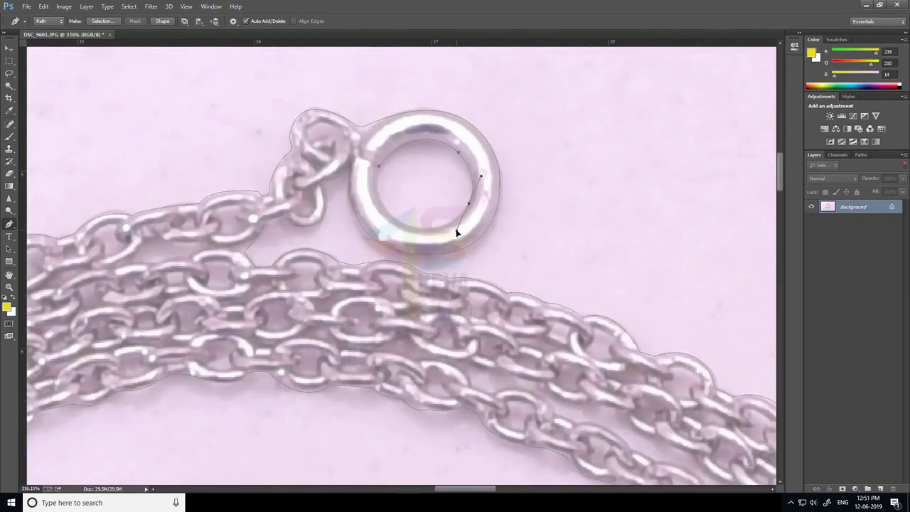
pyautogui.moveTo(393, 218); pyautogui.dragTo(453, 248)
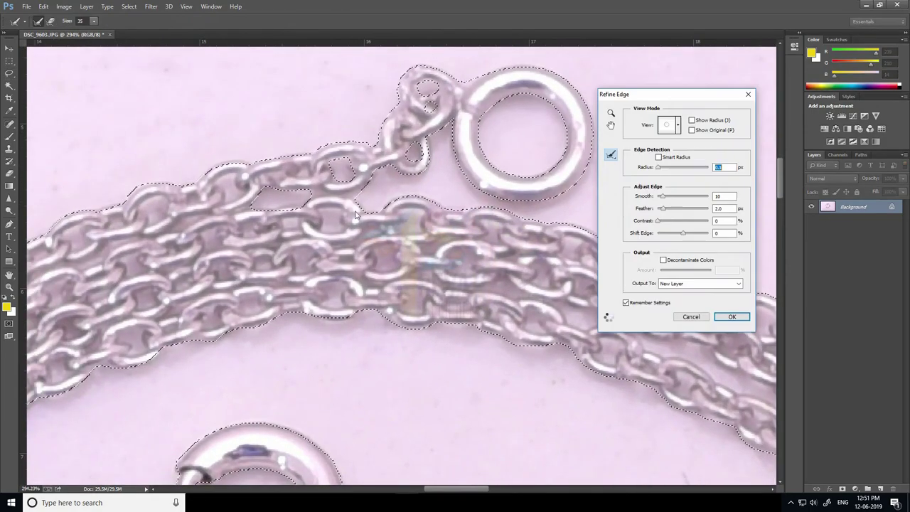
# Step: Set Refine Edge Smooth to 8, keeping the 2 px feather
pyautogui.doubleClick(723, 196)
pyautogui.write('8')
pyautogui.press('Tab')
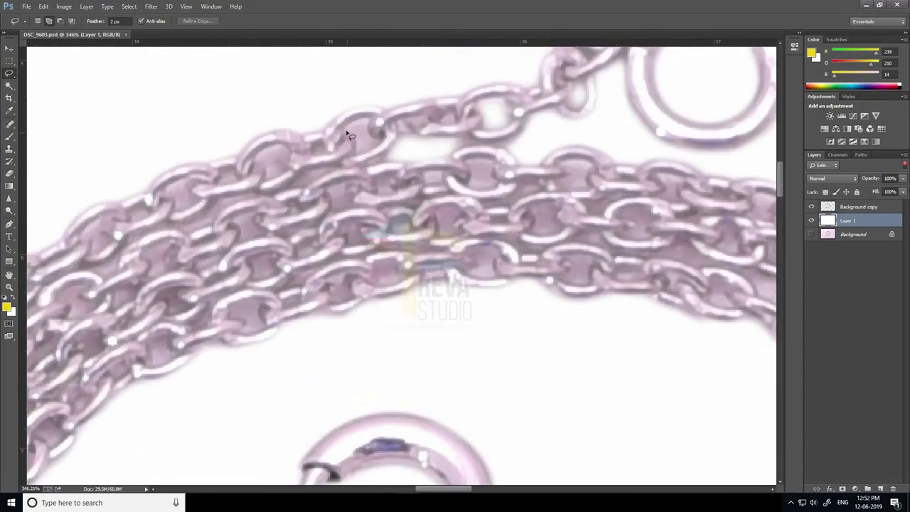
# Step: Lasso the pink gaps inside the upper chain links into one selection
pyautogui.moveTo(348, 134); pyautogui.dragTo(352, 146)
pyautogui.hscroll(-2, 283, 156)
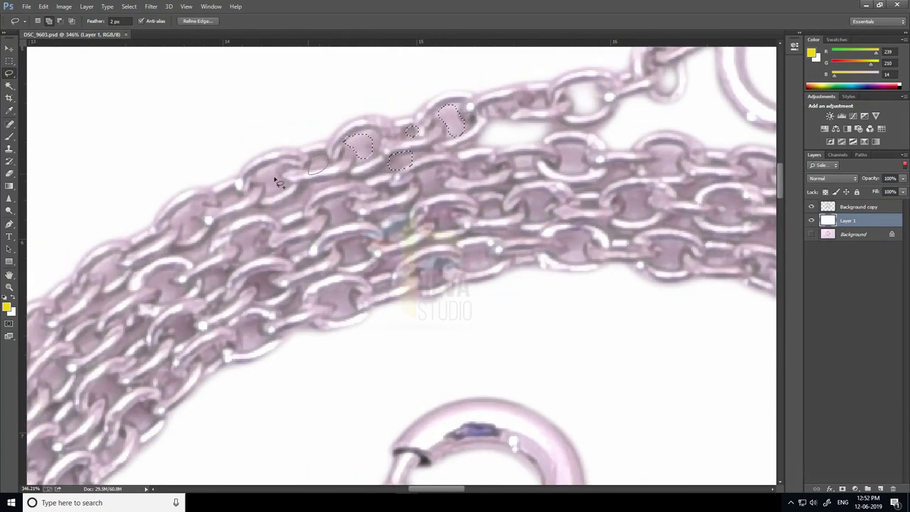
pyautogui.moveTo(285, 199); pyautogui.dragTo(327, 186)
pyautogui.moveTo(495, 210); pyautogui.dragTo(498, 215)
pyautogui.moveTo(557, 158); pyautogui.dragTo(561, 146)
pyautogui.moveTo(469, 168); pyautogui.dragTo(472, 163)
pyautogui.moveTo(530, 199); pyautogui.dragTo(533, 192)
pyautogui.moveTo(481, 270); pyautogui.dragTo(469, 252)
pyautogui.moveTo(427, 281); pyautogui.dragTo(384, 277)
pyautogui.moveTo(335, 291); pyautogui.dragTo(342, 302)
# Step: Add more pink link gaps further down and left along the chain
pyautogui.scroll(-2, 382, 285)
pyautogui.hscroll(-2, 382, 284)
pyautogui.moveTo(332, 258); pyautogui.dragTo(320, 267)
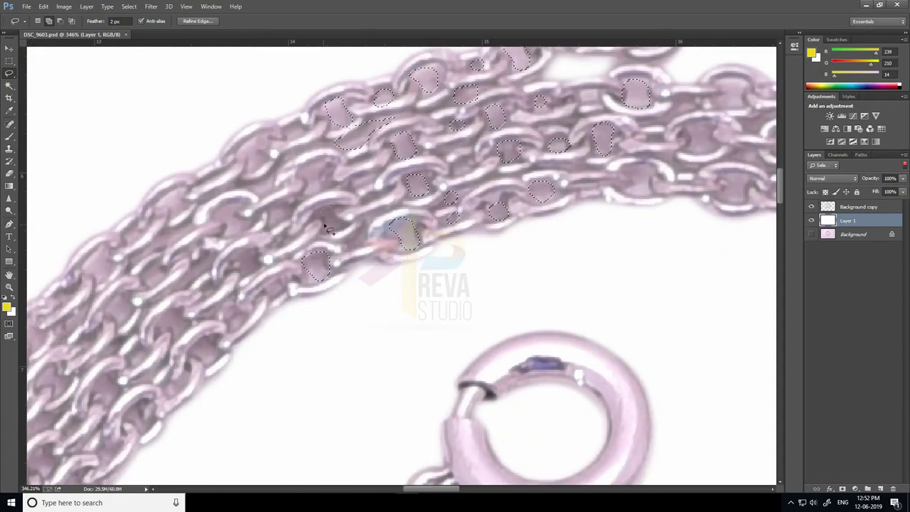
pyautogui.hscroll(-1, 320, 217)
pyautogui.hscroll(-2, 334, 200)
pyautogui.scroll(-1, 334, 199)
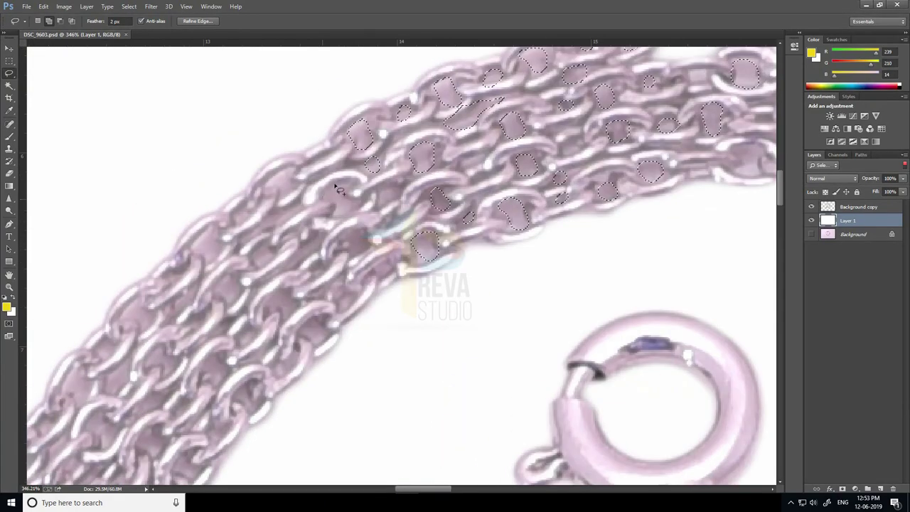
pyautogui.moveTo(339, 189); pyautogui.dragTo(334, 197)
pyautogui.moveTo(352, 234); pyautogui.dragTo(352, 246)
pyautogui.moveTo(387, 192); pyautogui.dragTo(382, 204)
pyautogui.scroll(-1, 382, 203)
pyautogui.hscroll(-1, 382, 204)
pyautogui.moveTo(373, 263); pyautogui.dragTo(367, 305)
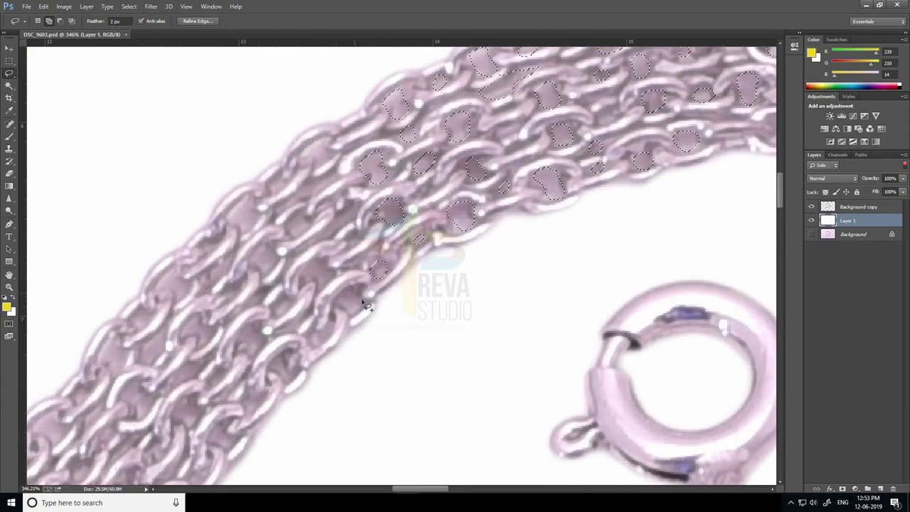
pyautogui.hscroll(-2, 367, 306)
pyautogui.scroll(1, 370, 307)
pyautogui.scroll(1, 361, 270)
pyautogui.moveTo(370, 269)
pyautogui.mouseDown()
pyautogui.moveTo(364, 280)
pyautogui.moveTo(389, 243)
pyautogui.mouseUp()
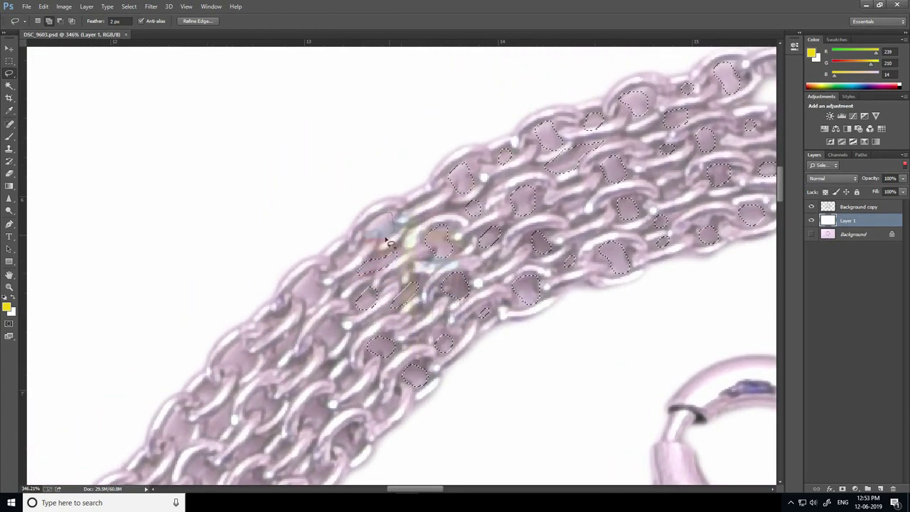
pyautogui.scroll(-1, 389, 243)
# Step: Add the gaps in the left and lower-left links to the selection
pyautogui.moveTo(356, 281); pyautogui.dragTo(376, 302)
pyautogui.scroll(-2, 384, 284)
pyautogui.hscroll(-1, 383, 285)
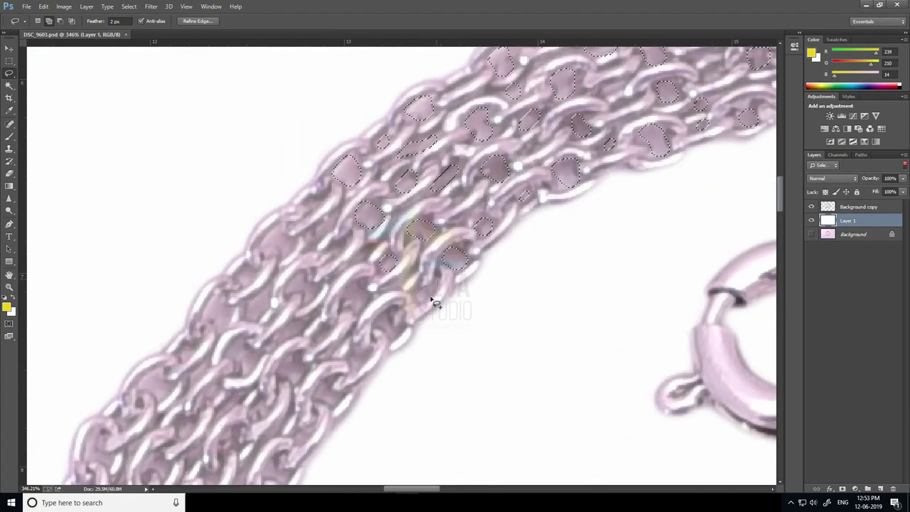
pyautogui.moveTo(426, 284); pyautogui.dragTo(426, 297)
pyautogui.moveTo(388, 320); pyautogui.dragTo(387, 331)
pyautogui.moveTo(355, 286); pyautogui.dragTo(356, 297)
pyautogui.moveTo(303, 278); pyautogui.dragTo(302, 290)
pyautogui.scroll(-2, 358, 315)
pyautogui.hscroll(-1, 358, 315)
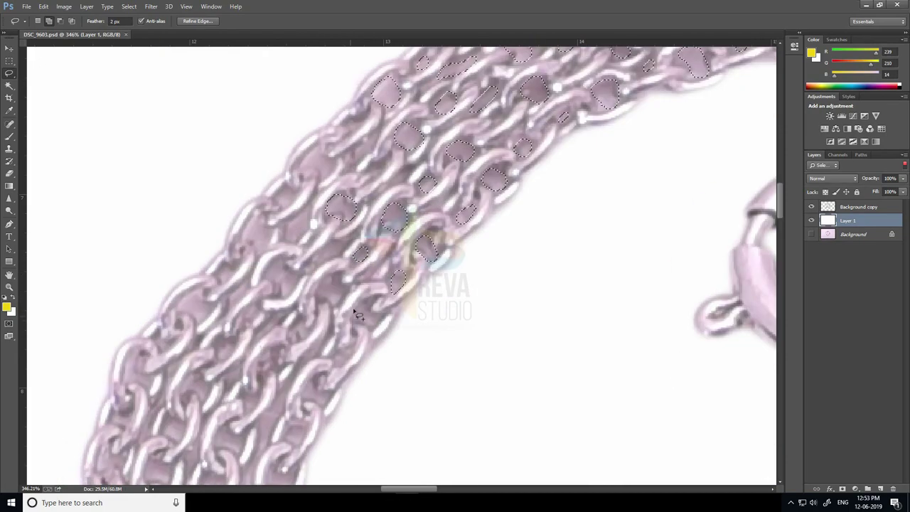
pyautogui.moveTo(358, 315); pyautogui.dragTo(364, 325)
pyautogui.moveTo(334, 283); pyautogui.dragTo(332, 299)
pyautogui.moveTo(283, 264); pyautogui.dragTo(281, 284)
pyautogui.scroll(2, 363, 222)
pyautogui.hscroll(-1, 363, 222)
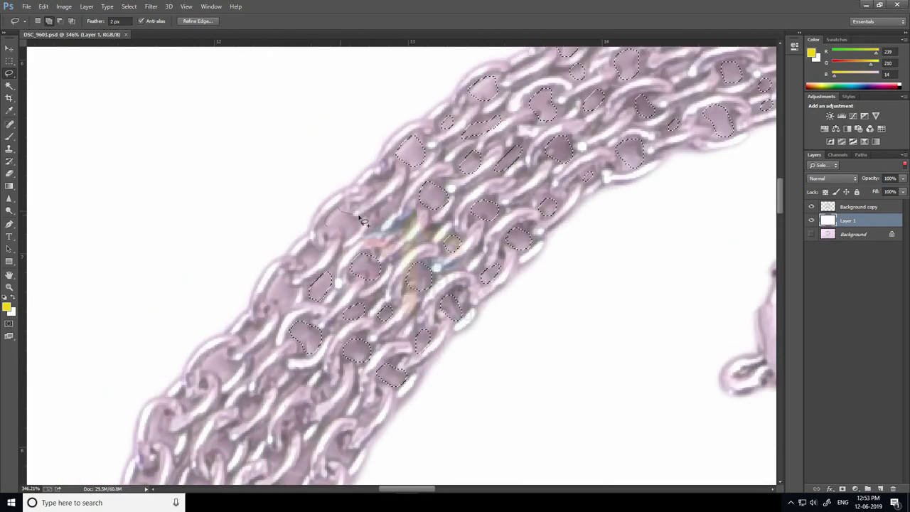
pyautogui.moveTo(363, 222); pyautogui.dragTo(352, 229)
pyautogui.scroll(-2, 362, 222)
pyautogui.hscroll(-2, 427, 178)
pyautogui.moveTo(377, 162); pyautogui.dragTo(370, 187)
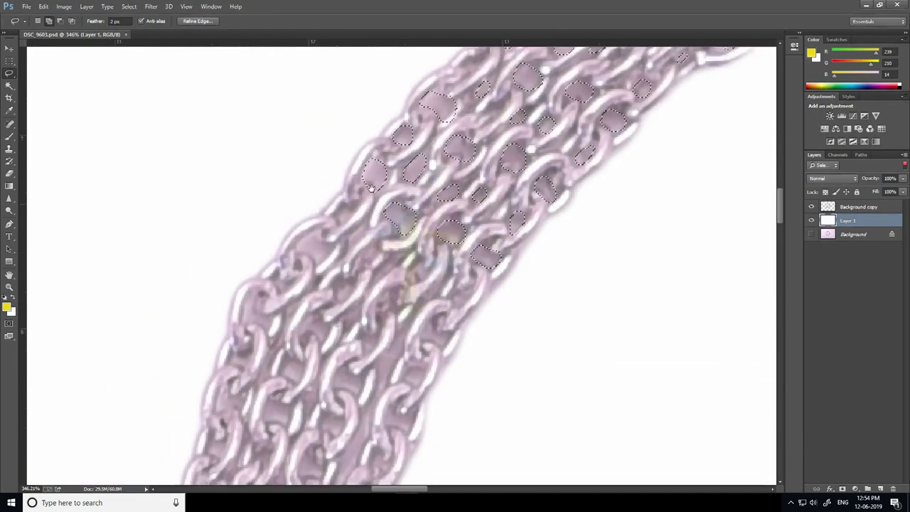
pyautogui.scroll(-2, 370, 187)
pyautogui.hscroll(-1, 370, 187)
pyautogui.moveTo(377, 248)
pyautogui.mouseDown()
pyautogui.moveTo(349, 300)
pyautogui.moveTo(387, 288)
pyautogui.mouseUp()
# Step: Add the central link gaps and the strip between strands to the selection
pyautogui.moveTo(420, 259)
pyautogui.mouseDown()
pyautogui.moveTo(443, 248)
pyautogui.moveTo(463, 258)
pyautogui.moveTo(474, 204)
pyautogui.mouseUp()
pyautogui.moveTo(458, 168); pyautogui.dragTo(423, 217)
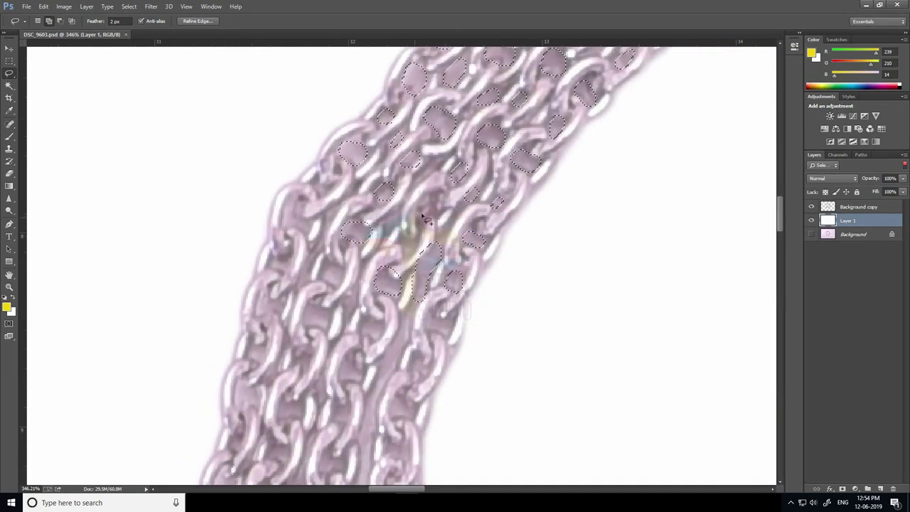
pyautogui.scroll(-2, 425, 218)
pyautogui.moveTo(443, 254); pyautogui.dragTo(423, 288)
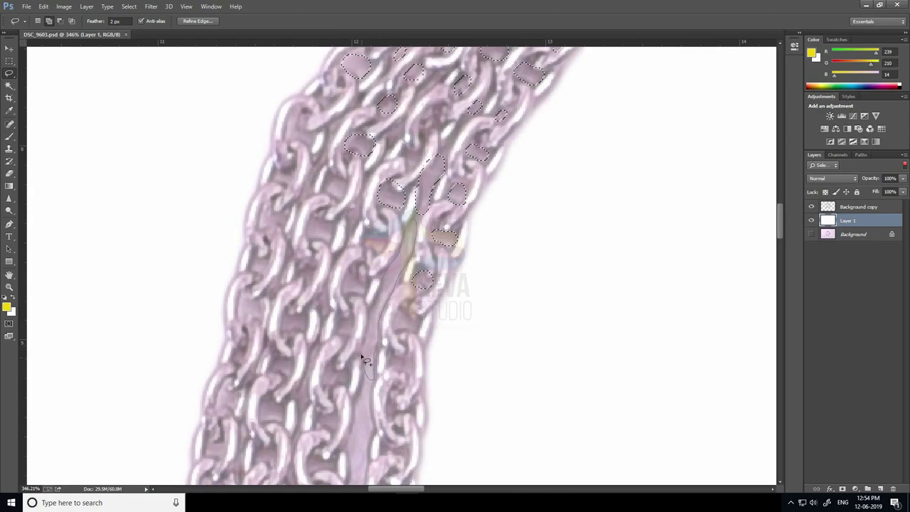
pyautogui.moveTo(364, 362); pyautogui.dragTo(368, 375)
pyautogui.moveTo(402, 313); pyautogui.dragTo(406, 332)
pyautogui.moveTo(349, 276); pyautogui.dragTo(352, 291)
pyautogui.moveTo(369, 234); pyautogui.dragTo(375, 234)
pyautogui.moveTo(331, 182); pyautogui.dragTo(334, 179)
pyautogui.moveTo(281, 172); pyautogui.dragTo(287, 182)
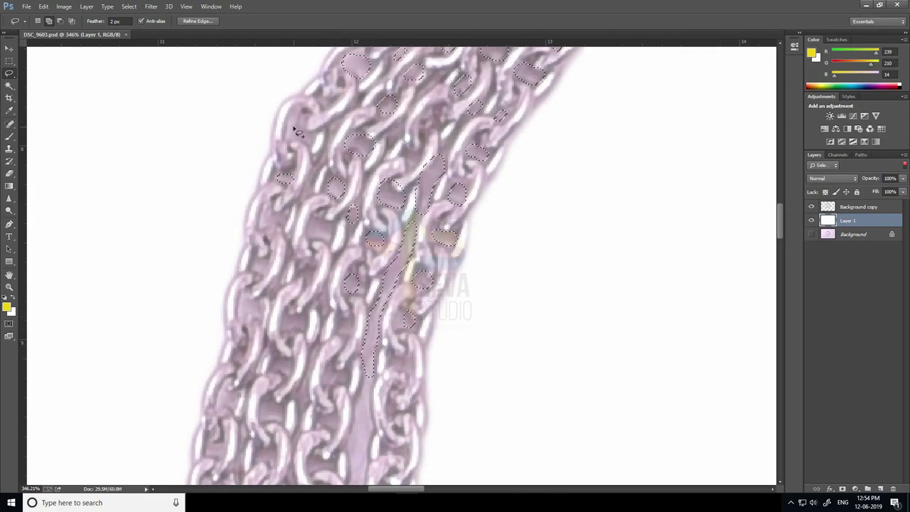
pyautogui.moveTo(297, 132); pyautogui.dragTo(304, 146)
pyautogui.moveTo(280, 214); pyautogui.dragTo(278, 226)
pyautogui.scroll(-5, 305, 234)
pyautogui.scroll(5, 270, 224)
pyautogui.moveTo(326, 223); pyautogui.dragTo(328, 232)
pyautogui.moveTo(307, 269); pyautogui.dragTo(312, 281)
pyautogui.moveTo(266, 257); pyautogui.dragTo(269, 268)
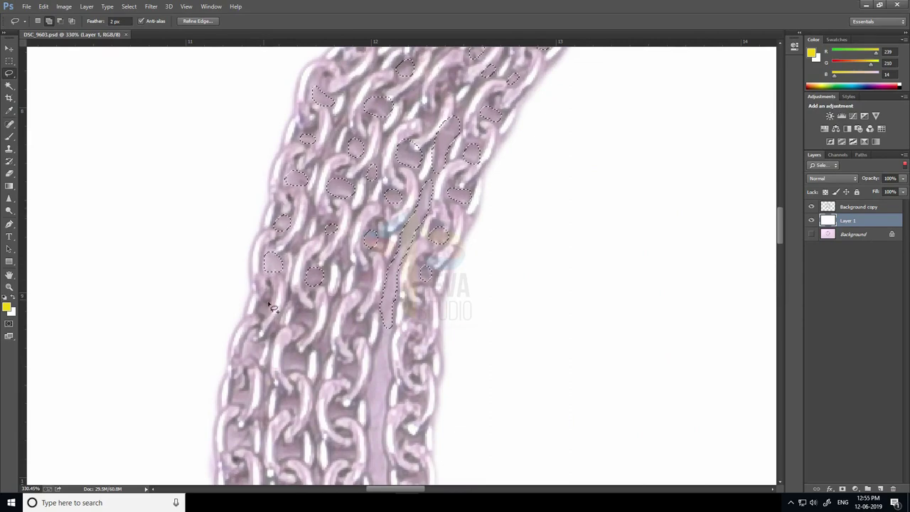
# Step: Extend the long gap strip and lasso-add the pink link gaps lower on the chain
pyautogui.moveTo(266, 301); pyautogui.dragTo(263, 310)
pyautogui.moveTo(297, 313)
pyautogui.mouseDown()
pyautogui.moveTo(303, 324)
pyautogui.moveTo(356, 333)
pyautogui.mouseUp()
pyautogui.moveTo(390, 334); pyautogui.dragTo(388, 418)
pyautogui.moveTo(344, 363); pyautogui.dragTo(350, 374)
pyautogui.moveTo(252, 344); pyautogui.dragTo(257, 355)
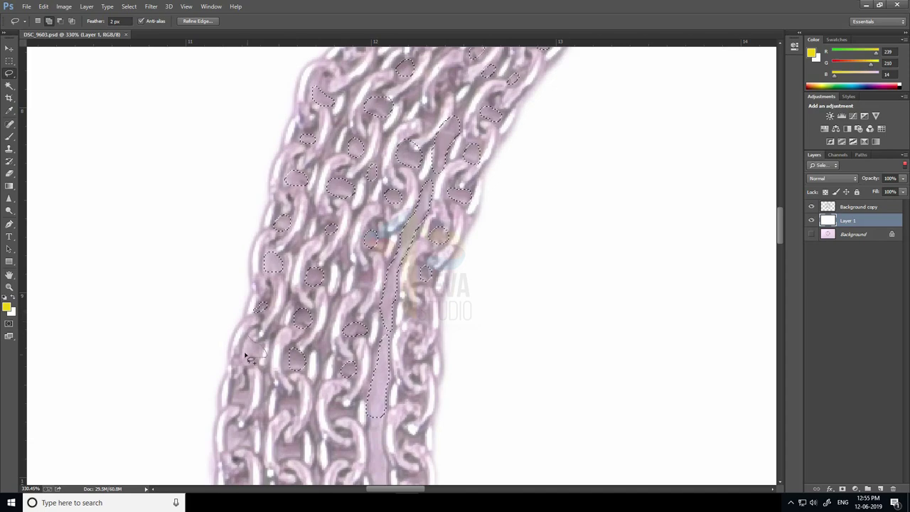
pyautogui.scroll(-2, 270, 356)
pyautogui.moveTo(255, 322); pyautogui.dragTo(262, 332)
pyautogui.moveTo(303, 324); pyautogui.dragTo(310, 336)
pyautogui.moveTo(253, 364); pyautogui.dragTo(262, 375)
pyautogui.moveTo(299, 377); pyautogui.dragTo(308, 387)
# Step: Lasso-add the pink gaps inside the links of the left strands
pyautogui.scroll(-3, 347, 388)
pyautogui.moveTo(362, 240)
pyautogui.mouseDown()
pyautogui.moveTo(384, 242)
pyautogui.moveTo(377, 427)
pyautogui.mouseUp()
pyautogui.scroll(-3, 367, 250)
pyautogui.scroll(1, 390, 256)
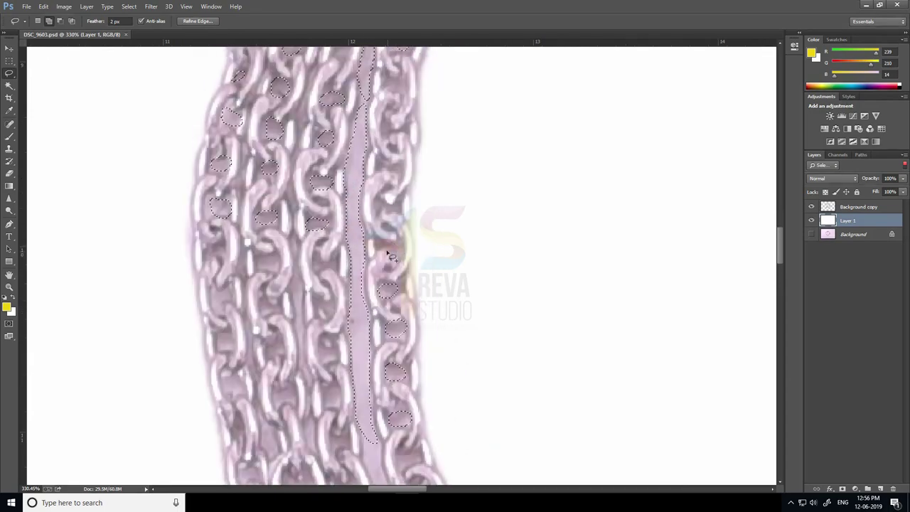
pyautogui.hscroll(-2, 281, 250)
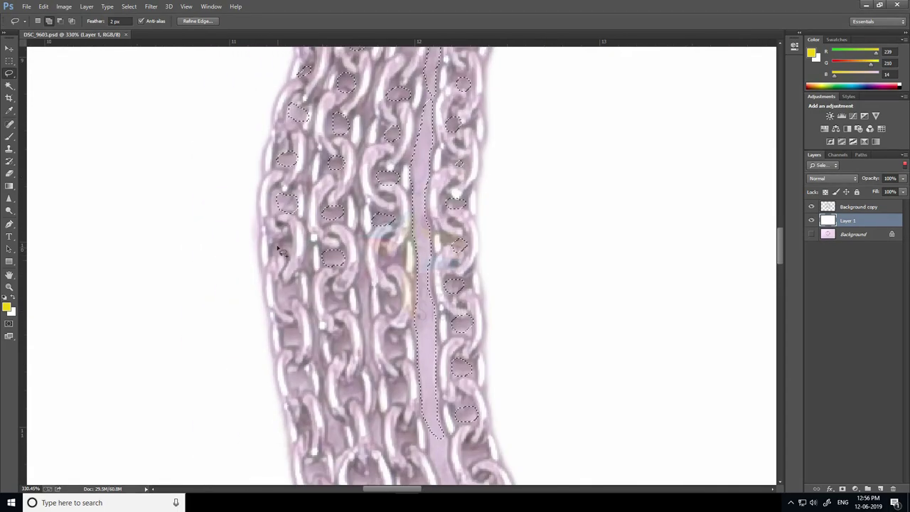
pyautogui.moveTo(281, 245); pyautogui.dragTo(282, 247)
pyautogui.moveTo(283, 288); pyautogui.dragTo(328, 304)
pyautogui.scroll(-3, 364, 293)
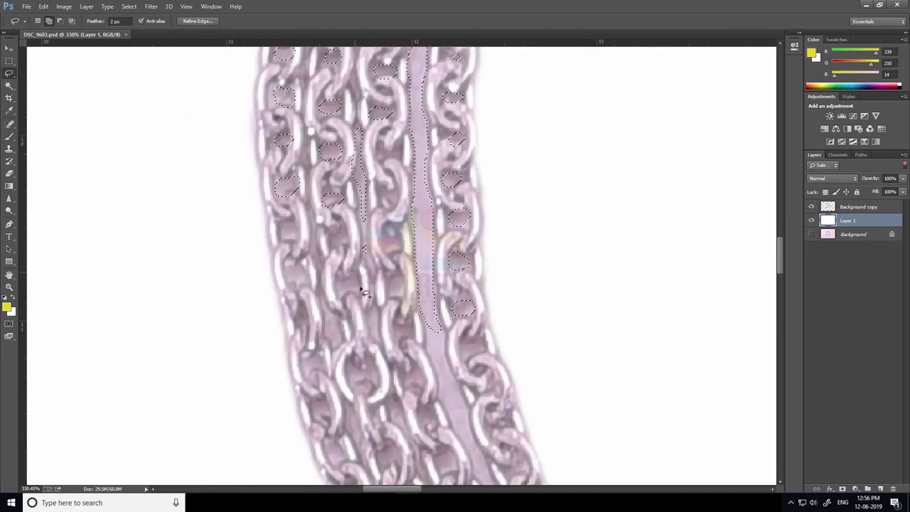
pyautogui.moveTo(282, 237); pyautogui.dragTo(283, 238)
pyautogui.moveTo(287, 274); pyautogui.dragTo(288, 276)
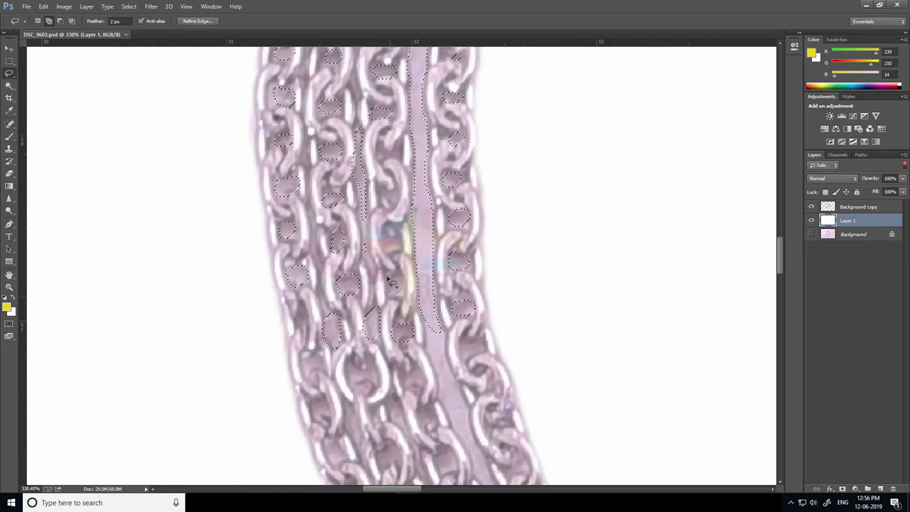
# Step: Outline the long pink background strip between the strands and add it to the selection
pyautogui.scroll(-3, 355, 265)
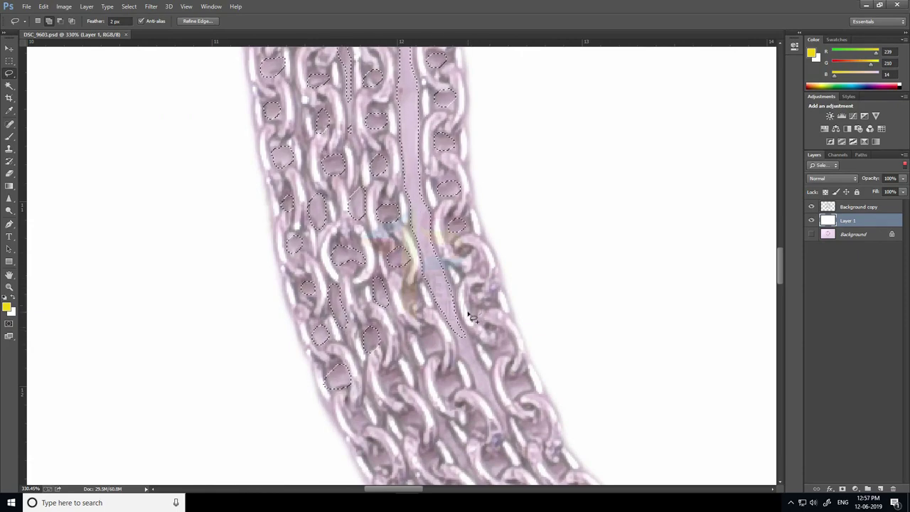
pyautogui.scroll(-2, 382, 275)
pyautogui.scroll(-2, 320, 261)
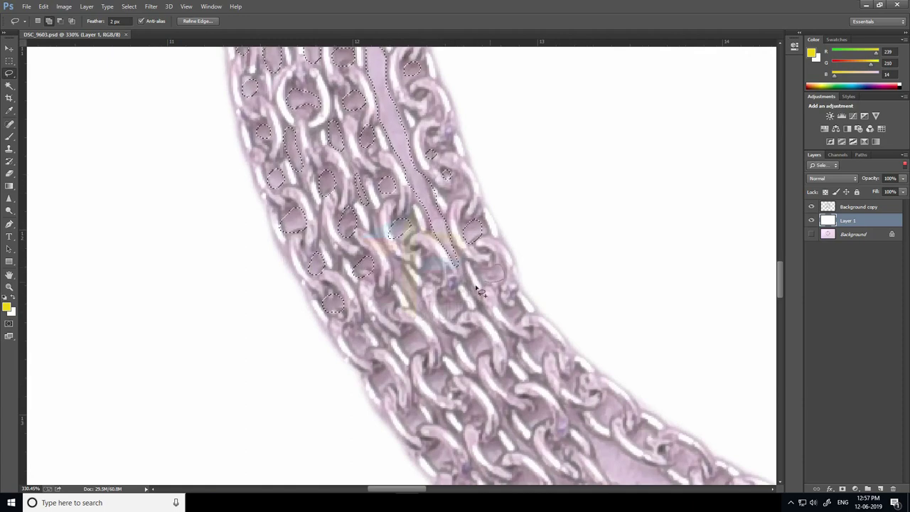
pyautogui.scroll(-2, 421, 274)
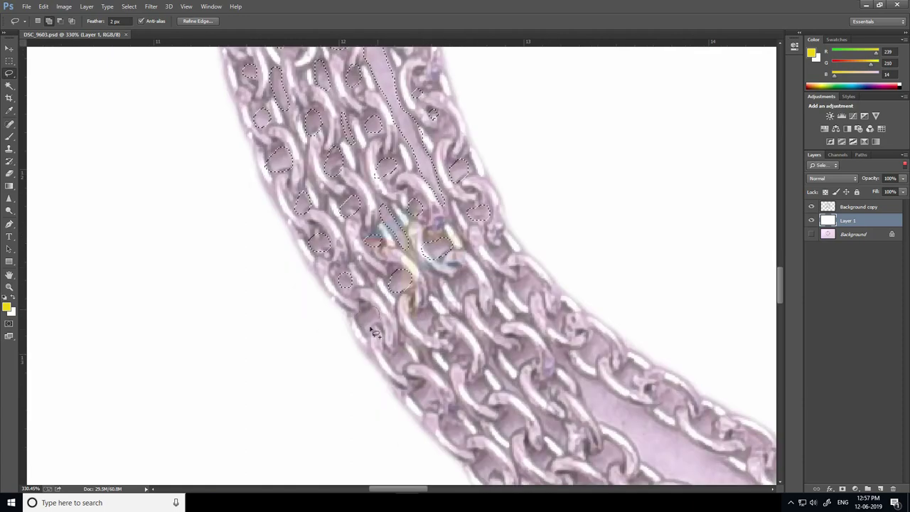
pyautogui.scroll(-1, 506, 287)
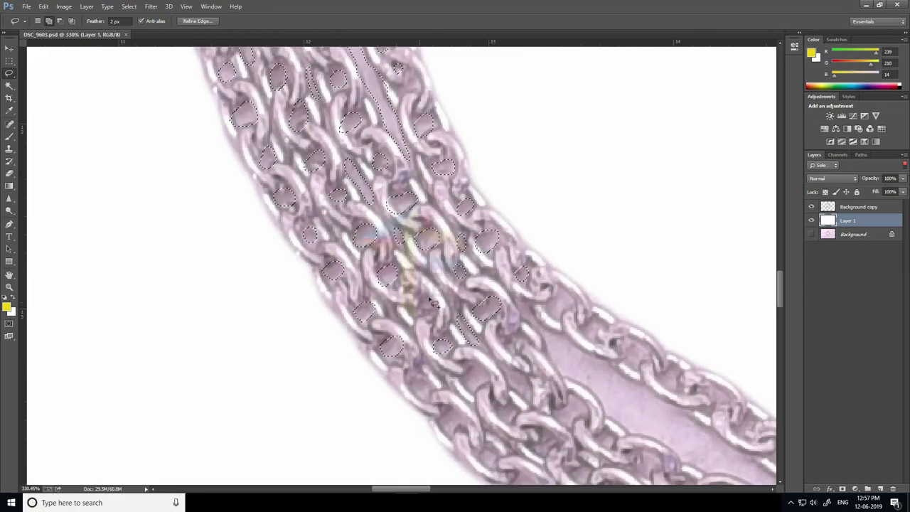
pyautogui.scroll(-2, 433, 304)
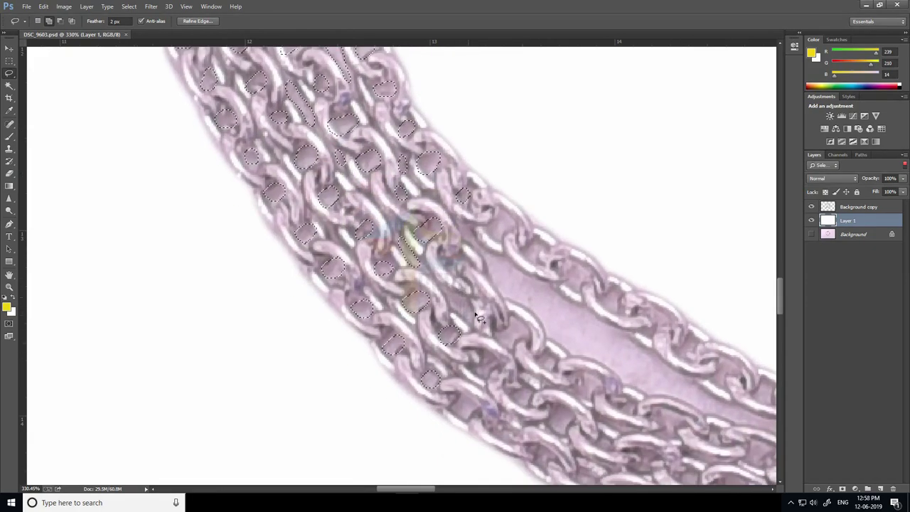
pyautogui.moveTo(491, 272); pyautogui.dragTo(573, 294)
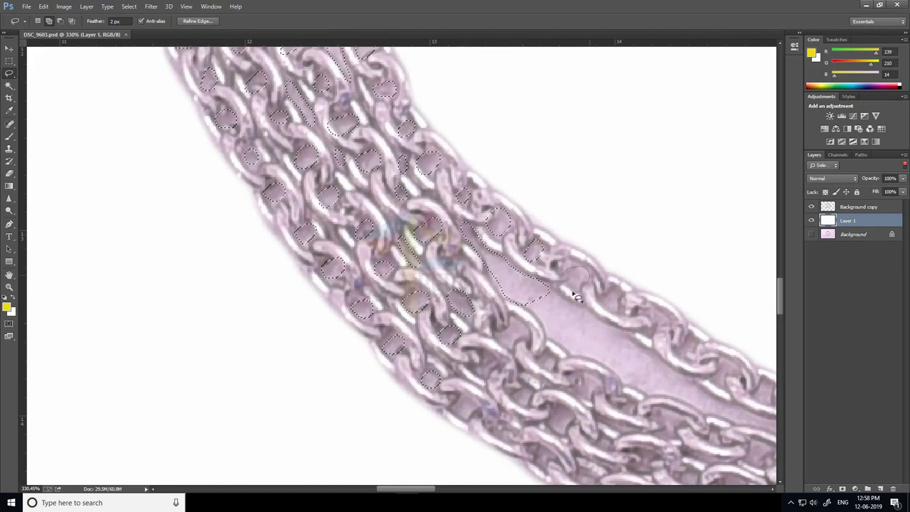
pyautogui.scroll(-2, 540, 277)
pyautogui.moveTo(478, 281); pyautogui.dragTo(440, 242)
pyautogui.scroll(-2, 441, 261)
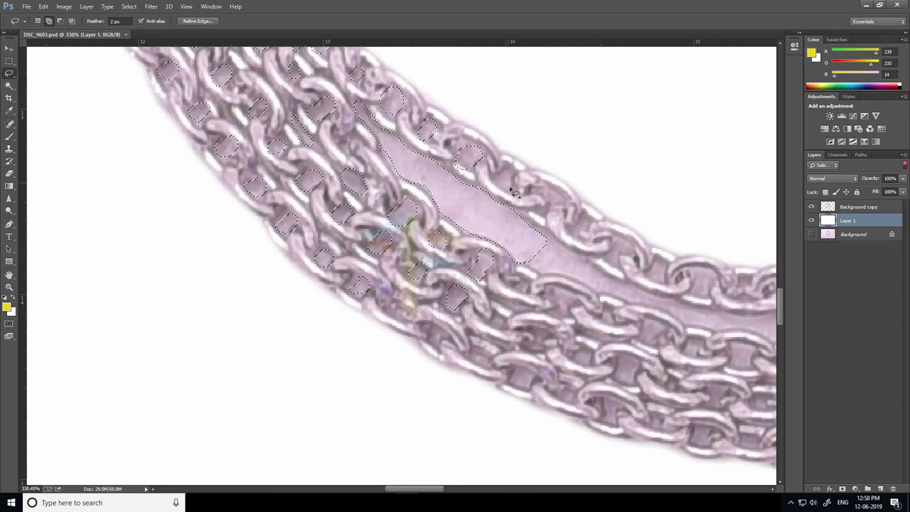
pyautogui.scroll(-5, 505, 199)
pyautogui.scroll(3, 498, 213)
pyautogui.scroll(2, 469, 210)
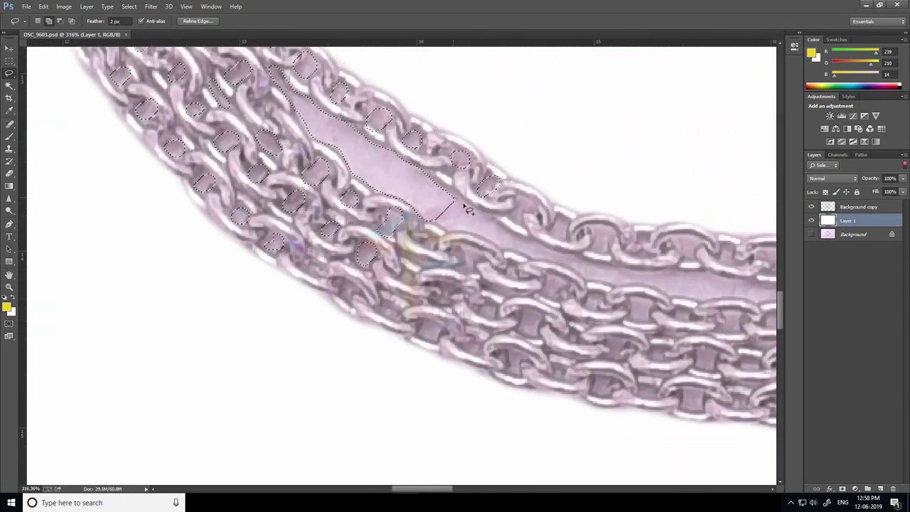
pyautogui.scroll(2, 434, 207)
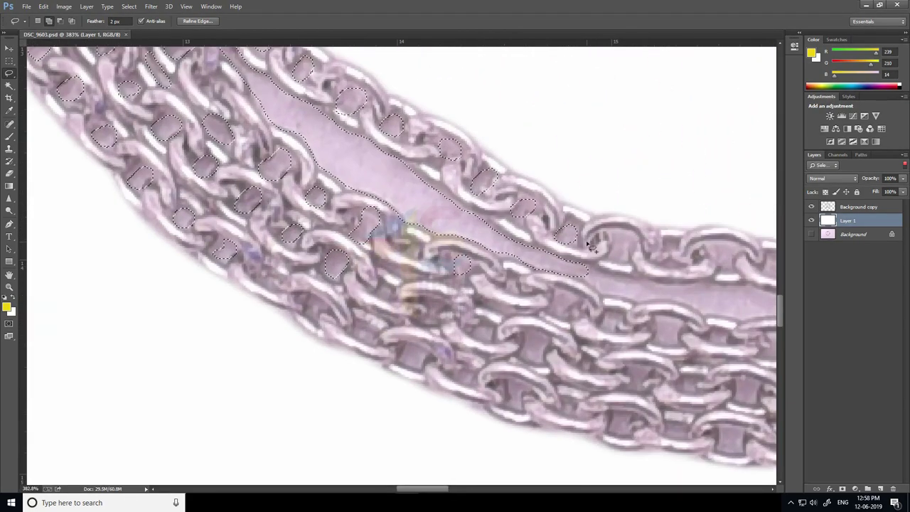
pyautogui.moveTo(434, 206)
pyautogui.mouseDown()
pyautogui.moveTo(525, 225)
pyautogui.moveTo(501, 213)
pyautogui.mouseUp()
# Step: Add the pink link gaps along the lower chain to the selection
pyautogui.moveTo(401, 165); pyautogui.dragTo(402, 178)
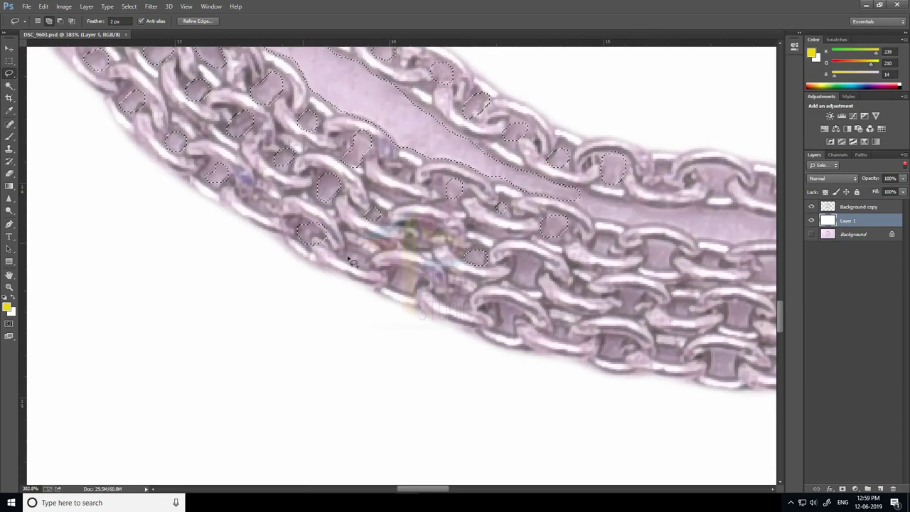
pyautogui.moveTo(306, 226)
pyautogui.mouseDown()
pyautogui.moveTo(313, 242)
pyautogui.moveTo(366, 265)
pyautogui.mouseUp()
pyautogui.moveTo(469, 250); pyautogui.dragTo(483, 262)
pyautogui.moveTo(512, 298); pyautogui.dragTo(419, 260)
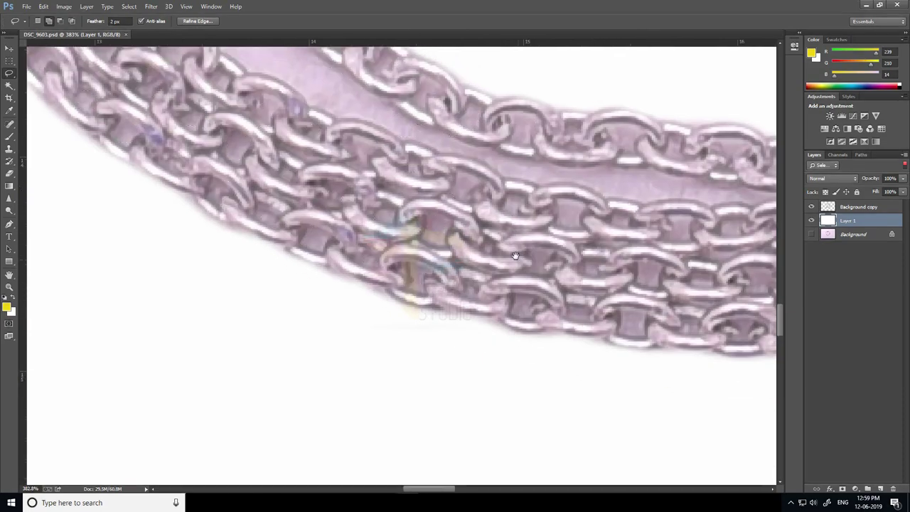
pyautogui.moveTo(586, 259); pyautogui.dragTo(578, 310)
pyautogui.moveTo(730, 339); pyautogui.dragTo(560, 335)
pyautogui.moveTo(512, 310); pyautogui.dragTo(521, 319)
pyautogui.moveTo(619, 313); pyautogui.dragTo(629, 327)
pyautogui.moveTo(578, 255); pyautogui.dragTo(589, 281)
pyautogui.moveTo(521, 265); pyautogui.dragTo(532, 276)
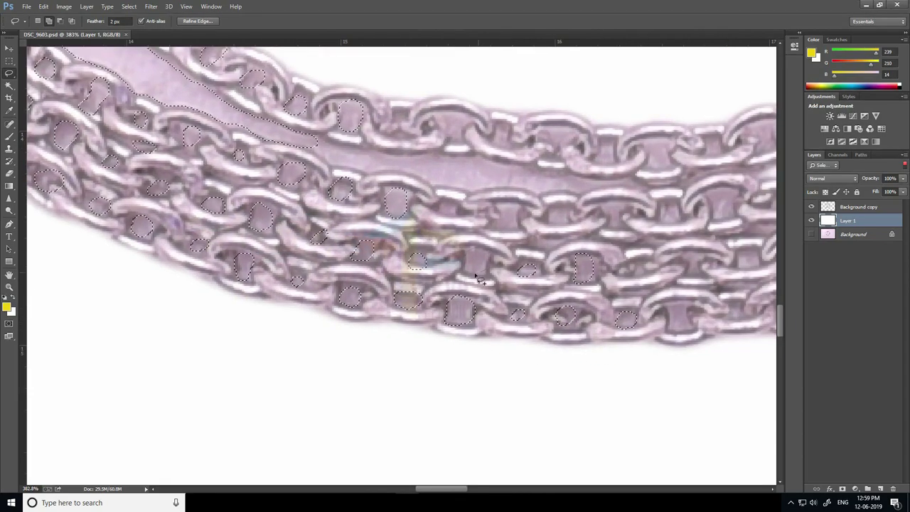
pyautogui.moveTo(469, 250); pyautogui.dragTo(485, 270)
# Step: Add gaps on the right-hand links and enclose another background strip between strands
pyautogui.moveTo(498, 207); pyautogui.dragTo(511, 226)
pyautogui.moveTo(552, 207); pyautogui.dragTo(567, 224)
pyautogui.moveTo(622, 228); pyautogui.dragTo(617, 226)
pyautogui.moveTo(661, 206); pyautogui.dragTo(665, 226)
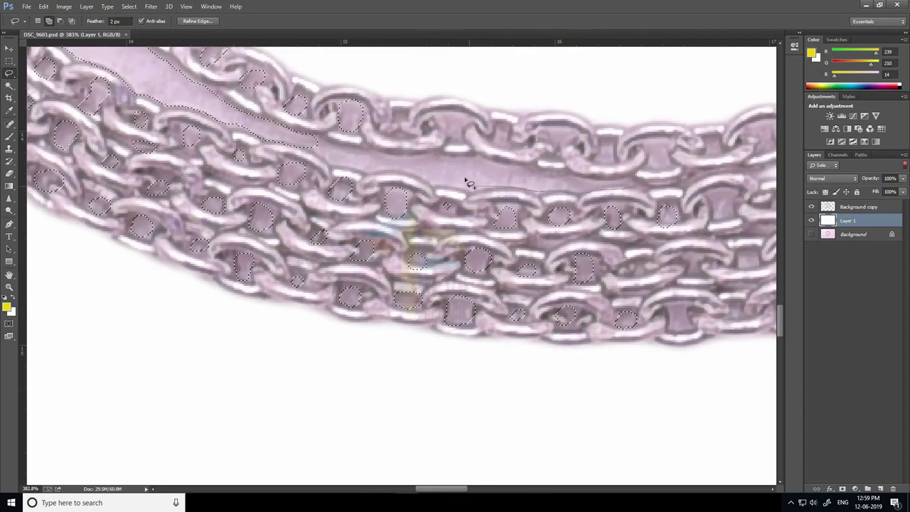
pyautogui.moveTo(638, 182); pyautogui.dragTo(635, 187)
pyautogui.moveTo(380, 158); pyautogui.dragTo(409, 193)
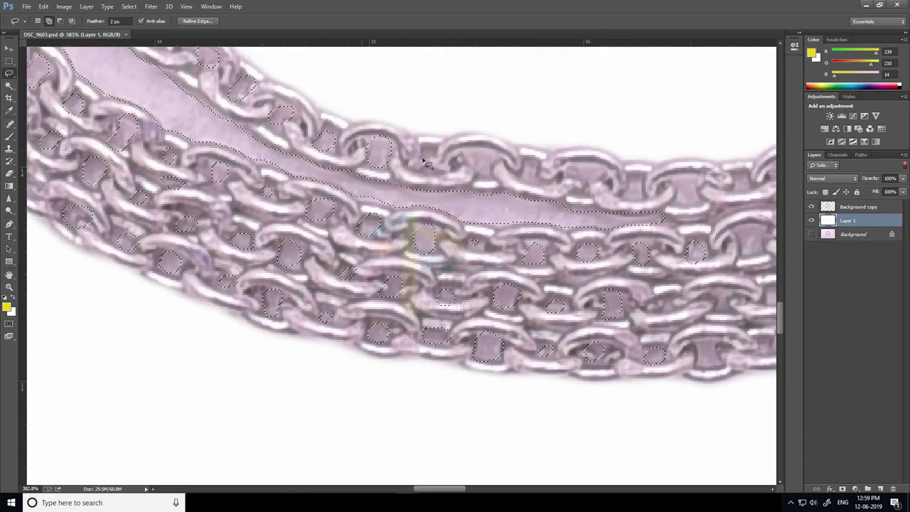
# Step: Lasso-add more pink gaps in the right-hand chain links
pyautogui.moveTo(640, 210); pyautogui.dragTo(534, 203)
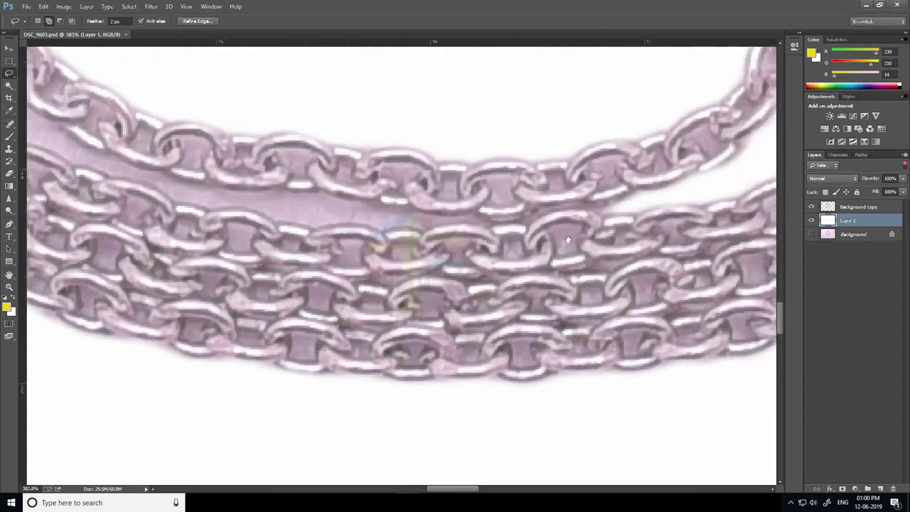
pyautogui.moveTo(570, 349); pyautogui.dragTo(481, 295)
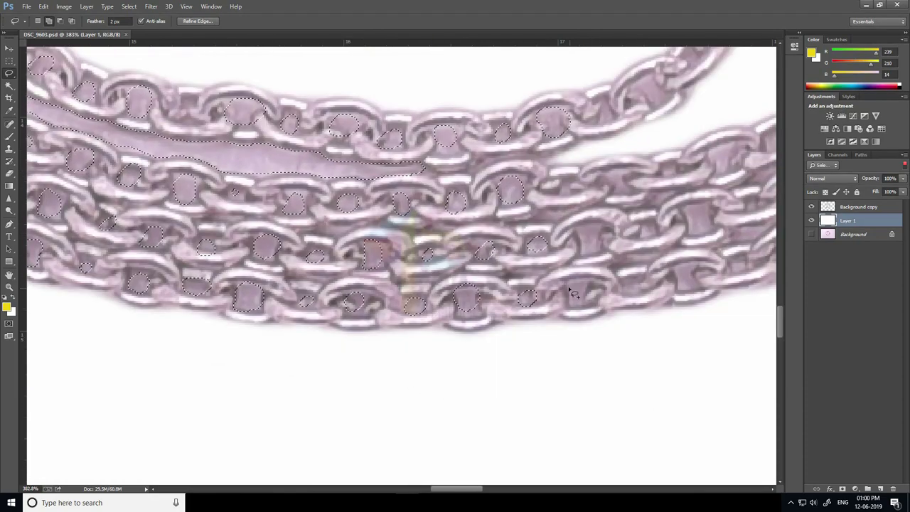
pyautogui.moveTo(583, 251); pyautogui.dragTo(581, 260)
pyautogui.moveTo(632, 287); pyautogui.dragTo(630, 295)
pyautogui.moveTo(643, 231); pyautogui.dragTo(524, 250)
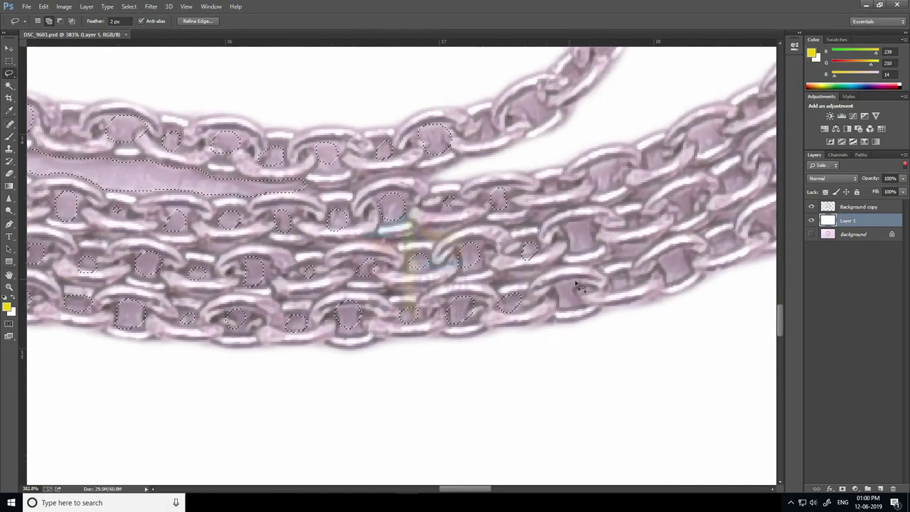
pyautogui.moveTo(576, 229); pyautogui.dragTo(580, 239)
pyautogui.moveTo(567, 285); pyautogui.dragTo(570, 296)
pyautogui.moveTo(545, 183); pyautogui.dragTo(548, 192)
pyautogui.moveTo(546, 211); pyautogui.dragTo(526, 249)
# Step: Add the remaining right-hand and central link gaps to the selection
pyautogui.moveTo(582, 235)
pyautogui.mouseDown()
pyautogui.moveTo(521, 199)
pyautogui.moveTo(565, 199)
pyautogui.mouseUp()
pyautogui.moveTo(549, 246); pyautogui.dragTo(548, 256)
pyautogui.moveTo(635, 252); pyautogui.dragTo(538, 305)
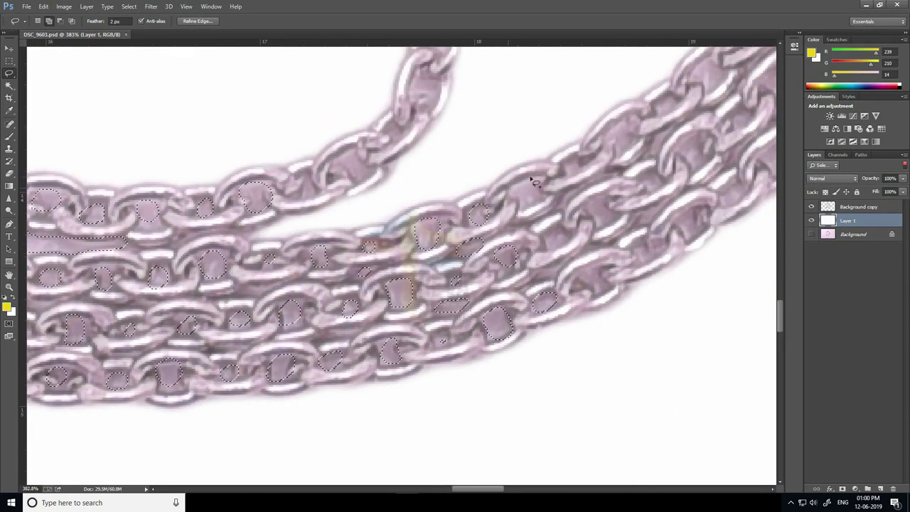
pyautogui.moveTo(526, 179); pyautogui.dragTo(530, 200)
pyautogui.moveTo(544, 293); pyautogui.dragTo(542, 283)
pyautogui.moveTo(597, 205); pyautogui.dragTo(605, 213)
pyautogui.moveTo(399, 187); pyautogui.dragTo(410, 238)
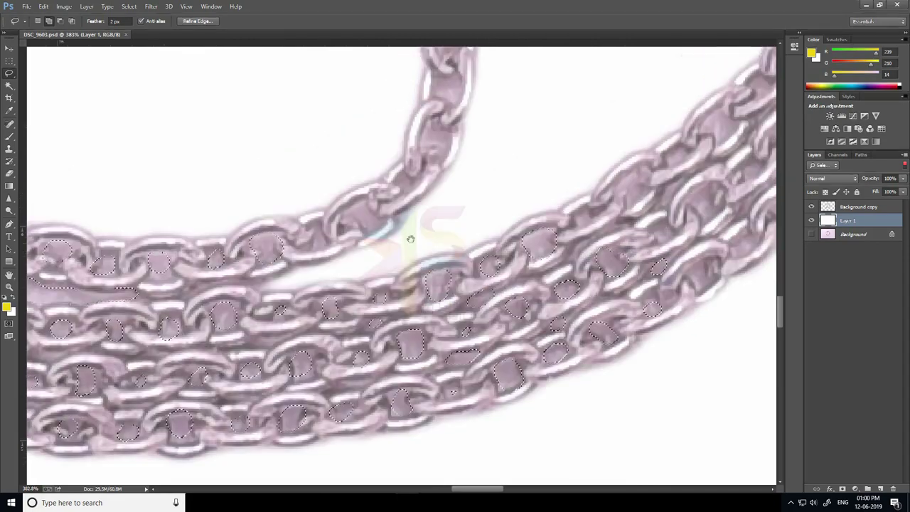
pyautogui.moveTo(312, 229); pyautogui.dragTo(319, 242)
pyautogui.moveTo(352, 205); pyautogui.dragTo(366, 221)
# Step: Pan up the single strand to bring the upper diagonal chain toward the clasp into view
pyautogui.scroll(3, 407, 178)
pyautogui.scroll(3, 443, 217)
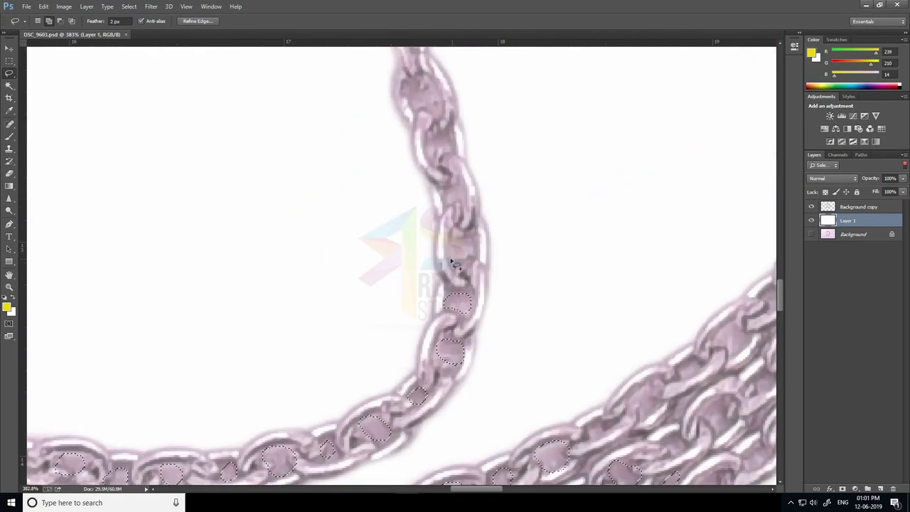
pyautogui.scroll(3, 450, 260)
pyautogui.moveTo(447, 197); pyautogui.dragTo(495, 319)
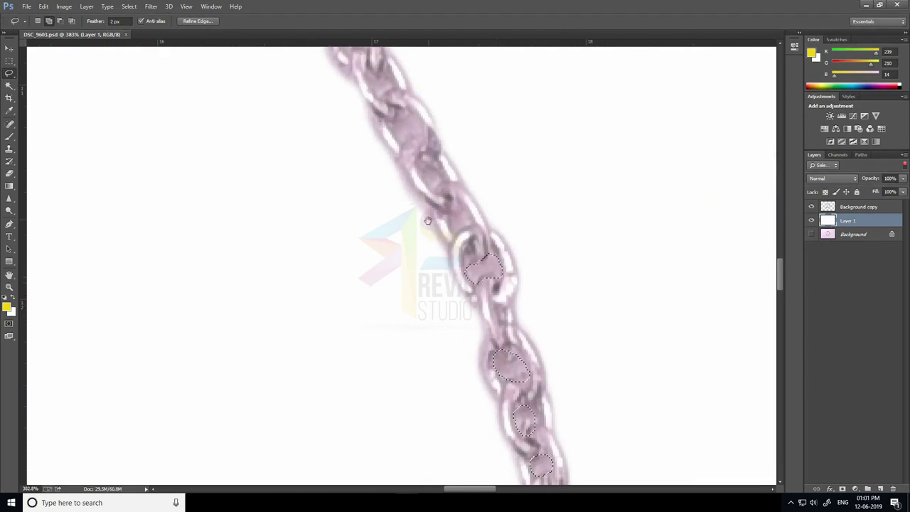
pyautogui.scroll(2, 496, 319)
pyautogui.scroll(2, 498, 304)
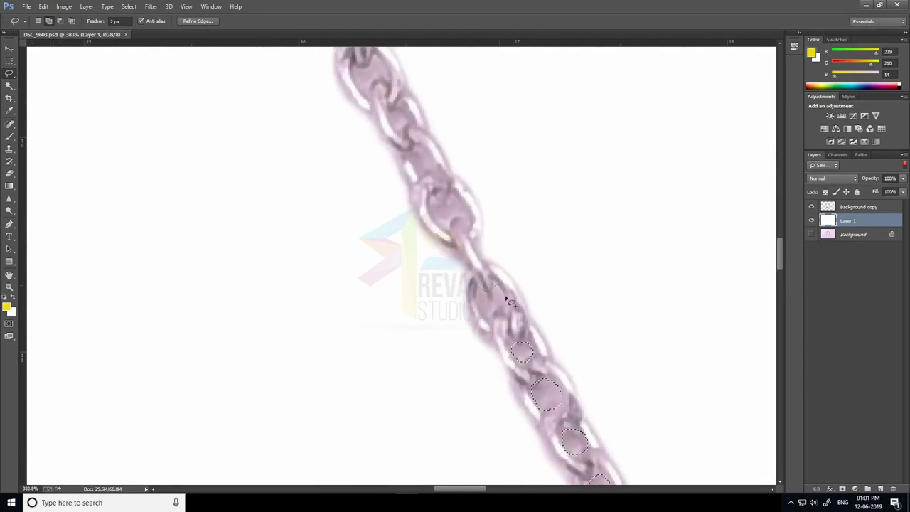
pyautogui.scroll(2, 488, 278)
pyautogui.scroll(2, 447, 260)
pyautogui.scroll(2, 448, 261)
pyautogui.scroll(2, 469, 291)
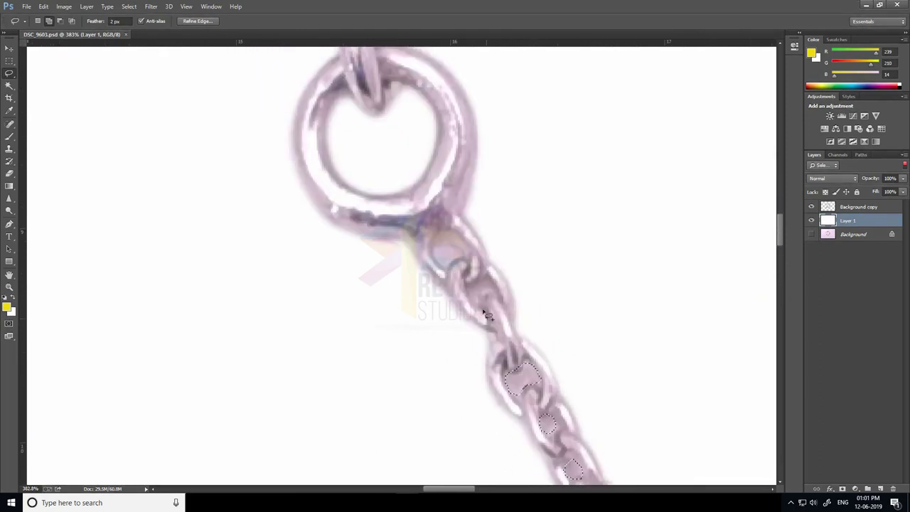
pyautogui.scroll(2, 498, 313)
pyautogui.scroll(3, 557, 342)
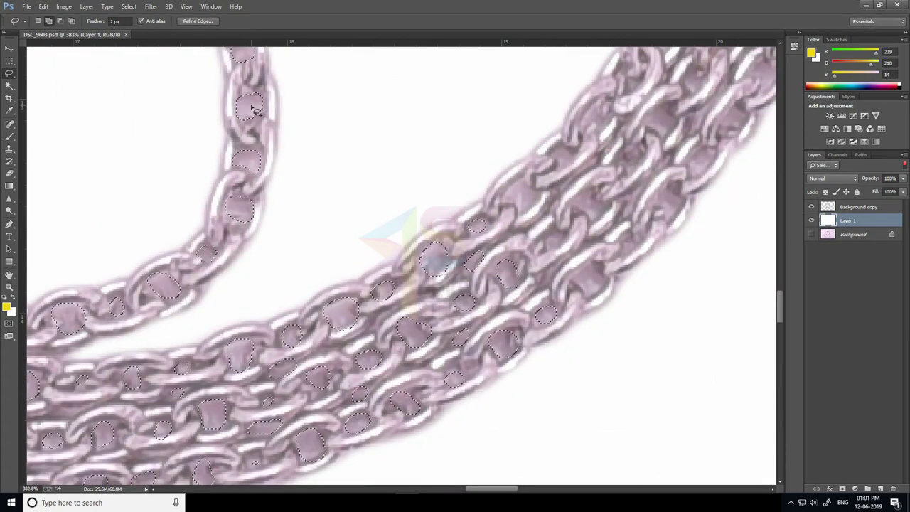
# Step: Apply Refine Edge to the chain selection with Output To: New Layer, creating Background copy 2
pyautogui.hotkey('ctrl', 'alt', 'r')
pyautogui.click(731, 316)
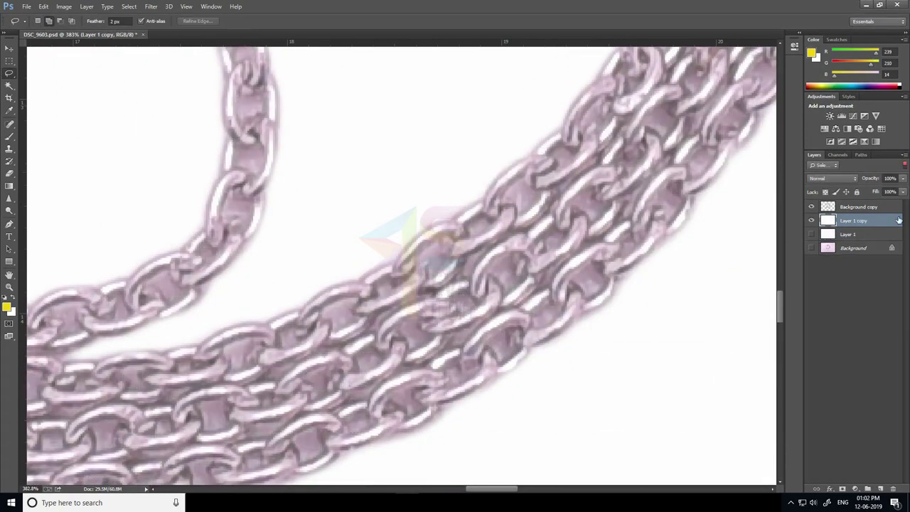
pyautogui.hotkey('ctrl', 'z')
pyautogui.hotkey('ctrl', 'alt', 'r')
pyautogui.click(732, 316)
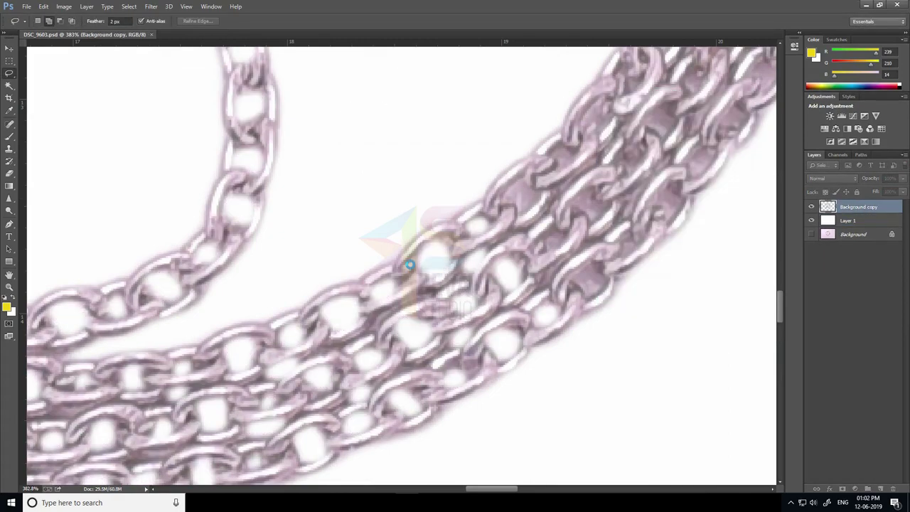
# Step: Zoom in on the chain to check white showing through the cleared link gaps
pyautogui.scroll(-2, 411, 269)
pyautogui.scroll(3, 455, 263)
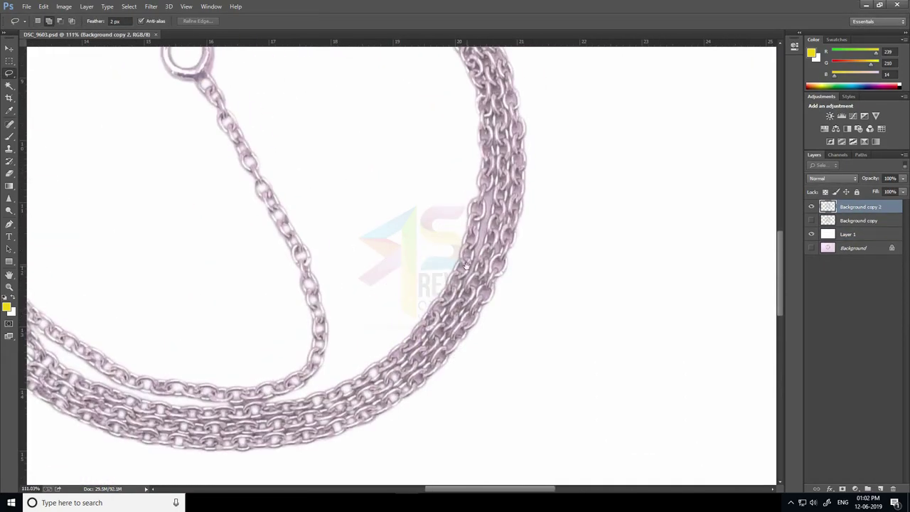
pyautogui.scroll(2, 319, 106)
pyautogui.scroll(2, 281, 126)
pyautogui.scroll(3, 281, 126)
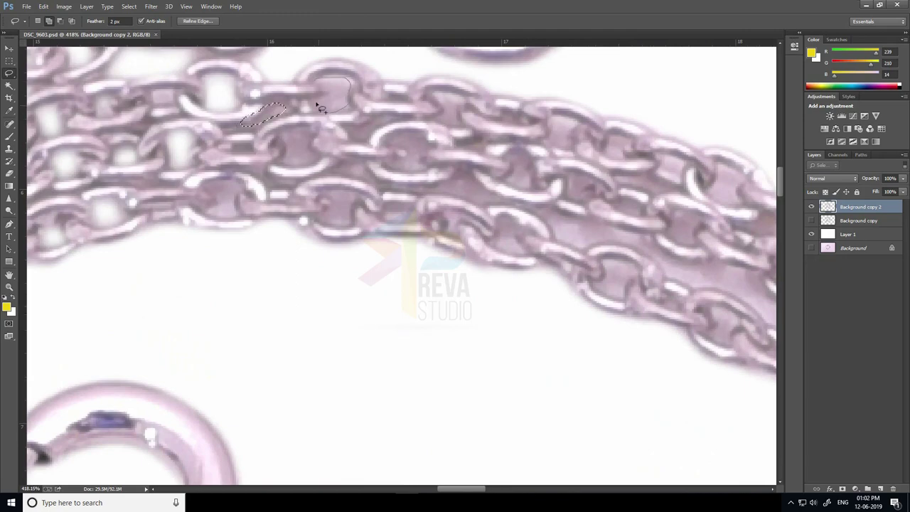
# Step: Lasso the first pink gaps inside the chain links on the thick strands into the selection
pyautogui.moveTo(321, 108); pyautogui.dragTo(321, 109)
pyautogui.scroll(-1, 323, 135)
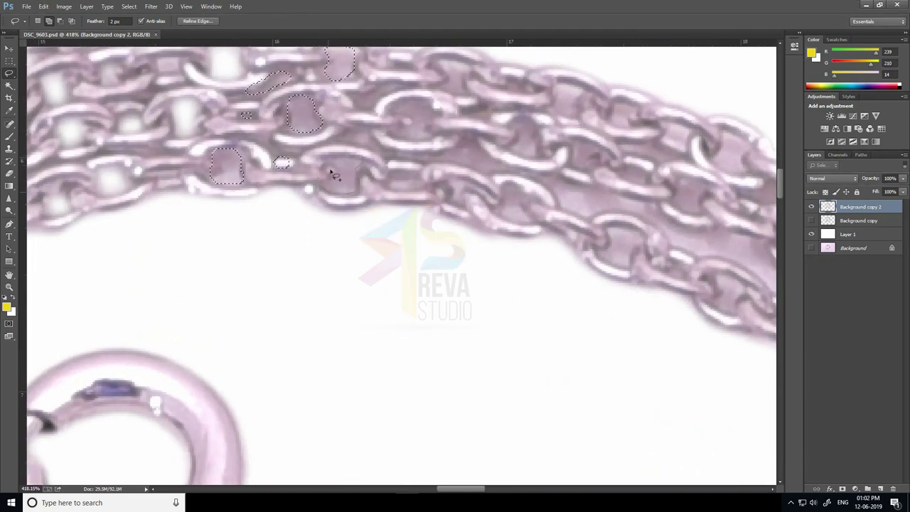
pyautogui.moveTo(333, 174); pyautogui.dragTo(334, 172)
pyautogui.moveTo(383, 87); pyautogui.dragTo(383, 89)
pyautogui.moveTo(400, 138); pyautogui.dragTo(398, 137)
pyautogui.moveTo(366, 135); pyautogui.dragTo(365, 137)
pyautogui.moveTo(491, 157); pyautogui.dragTo(494, 169)
pyautogui.moveTo(418, 181); pyautogui.dragTo(417, 182)
pyautogui.scroll(2, 498, 124)
pyautogui.hscroll(3, 469, 138)
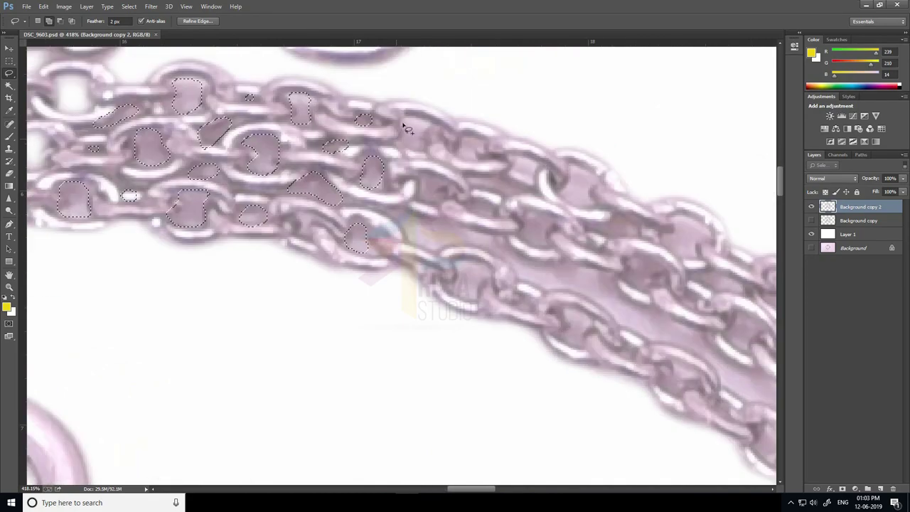
pyautogui.moveTo(403, 126); pyautogui.dragTo(403, 128)
pyautogui.moveTo(421, 186); pyautogui.dragTo(419, 188)
pyautogui.moveTo(409, 241); pyautogui.dragTo(395, 214)
# Step: Pan right along the chain and add several more link openings to the selection
pyautogui.scroll(-2, 398, 227)
pyautogui.hscroll(2, 398, 228)
pyautogui.moveTo(419, 221); pyautogui.dragTo(400, 249)
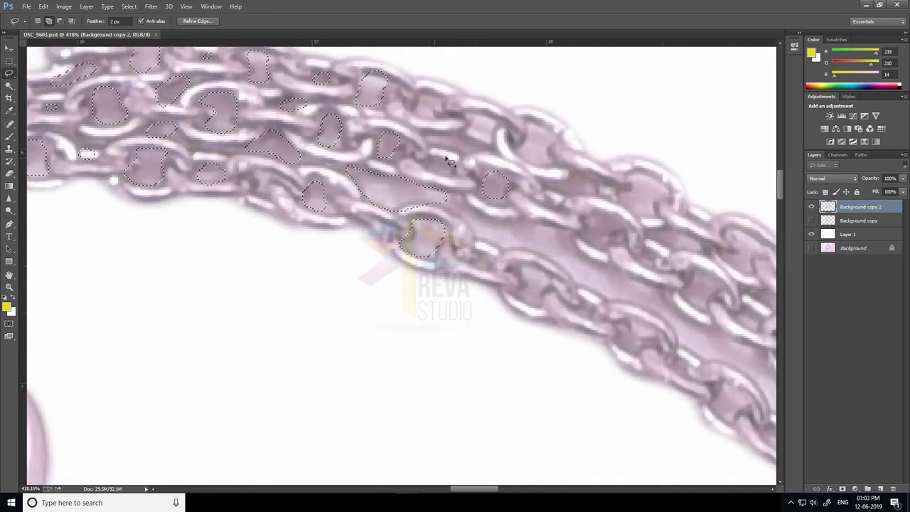
pyautogui.scroll(-1, 539, 203)
pyautogui.hscroll(2, 538, 204)
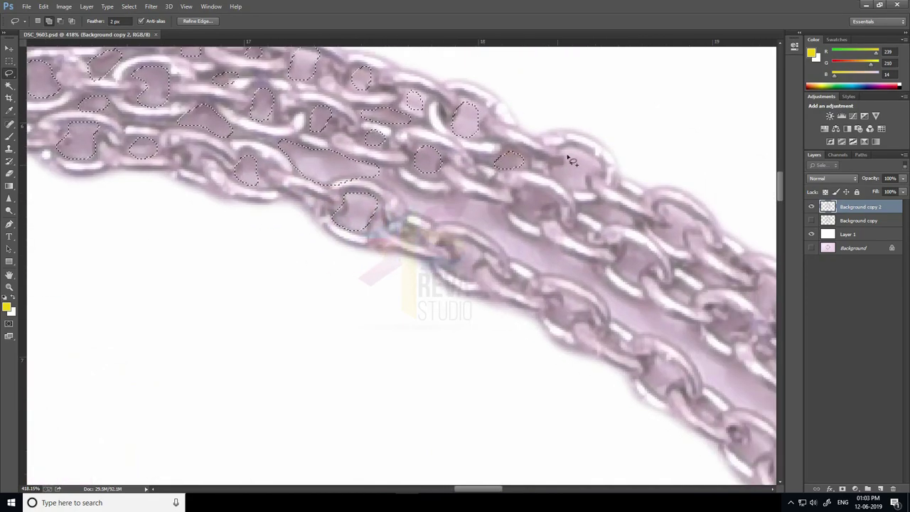
pyautogui.moveTo(568, 152); pyautogui.dragTo(565, 154)
pyautogui.moveTo(629, 216); pyautogui.dragTo(627, 219)
pyautogui.moveTo(587, 232); pyautogui.dragTo(584, 235)
pyautogui.moveTo(547, 200)
pyautogui.mouseDown()
pyautogui.moveTo(544, 214)
pyautogui.moveTo(551, 153)
pyautogui.mouseUp()
pyautogui.scroll(-2, 412, 184)
pyautogui.hscroll(2, 412, 184)
pyautogui.moveTo(569, 191); pyautogui.dragTo(567, 206)
# Step: Add the long pink strip between strands and nearby link openings to the selection
pyautogui.hscroll(3, 597, 288)
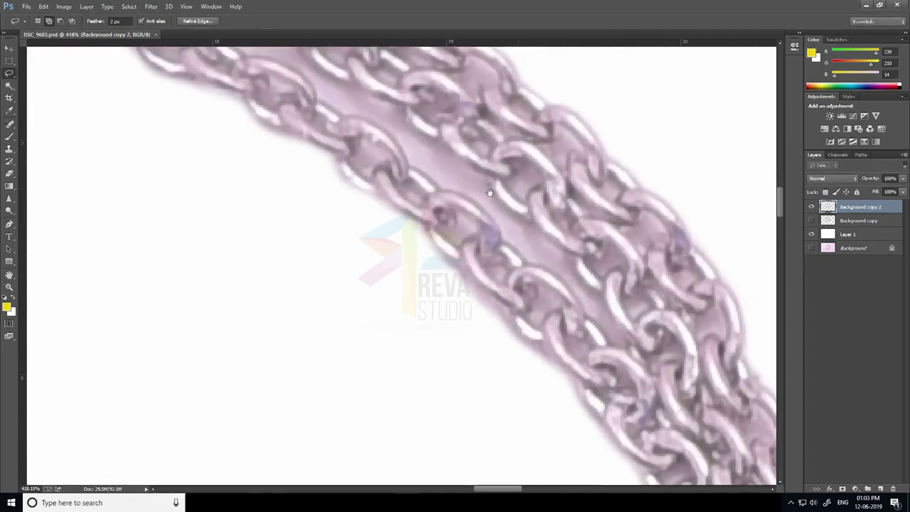
pyautogui.scroll(-2, 536, 270)
pyautogui.moveTo(545, 147); pyautogui.dragTo(530, 153)
pyautogui.moveTo(579, 184); pyautogui.dragTo(582, 187)
pyautogui.moveTo(606, 231)
pyautogui.mouseDown()
pyautogui.moveTo(619, 227)
pyautogui.moveTo(614, 214)
pyautogui.mouseUp()
pyautogui.scroll(-2, 568, 213)
pyautogui.hscroll(1, 554, 210)
pyautogui.moveTo(633, 257); pyautogui.dragTo(651, 241)
pyautogui.scroll(-2, 478, 148)
pyautogui.hscroll(1, 478, 148)
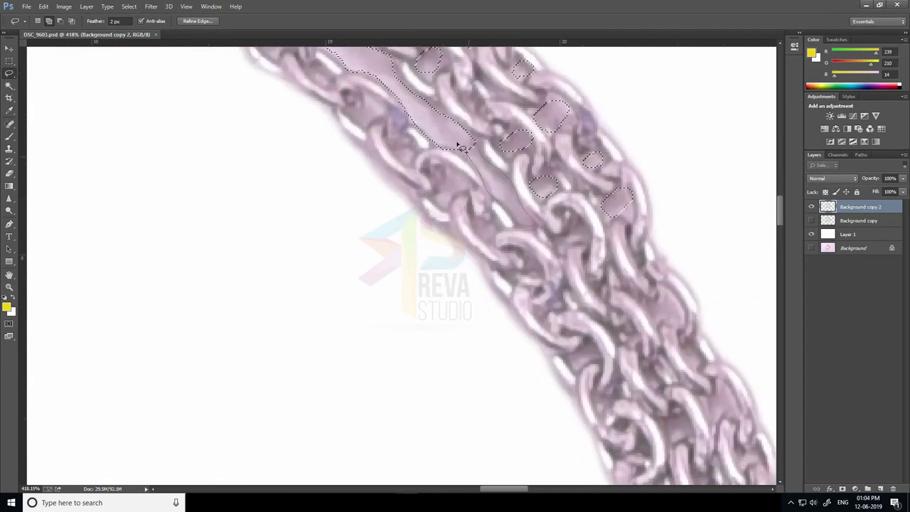
# Step: Pan further across the chain and add three more link gaps to the selection
pyautogui.scroll(4, 471, 244)
pyautogui.hscroll(-3, 386, 193)
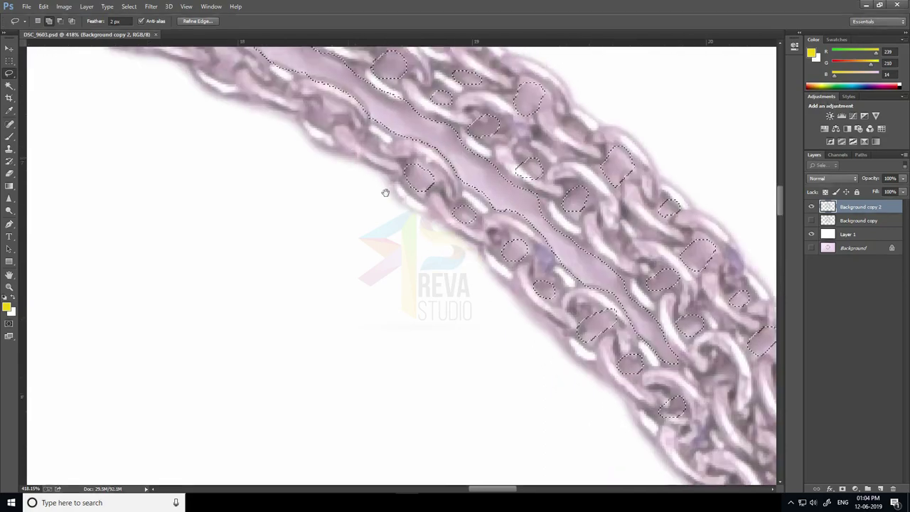
pyautogui.scroll(1, 364, 170)
pyautogui.hscroll(2, 426, 192)
pyautogui.hscroll(1, 498, 187)
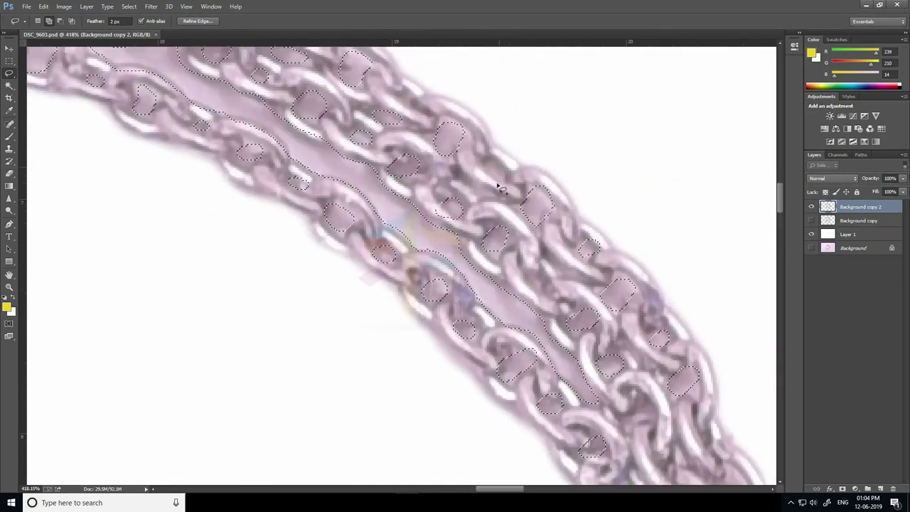
pyautogui.scroll(-2, 533, 256)
pyautogui.scroll(-2, 576, 320)
pyautogui.hscroll(2, 604, 303)
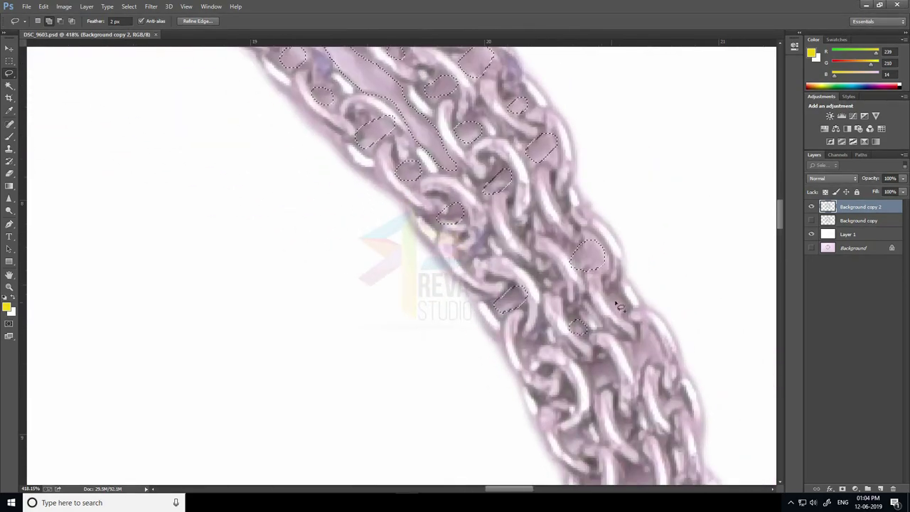
pyautogui.scroll(-1, 605, 292)
pyautogui.scroll(-2, 522, 256)
pyautogui.hscroll(1, 521, 256)
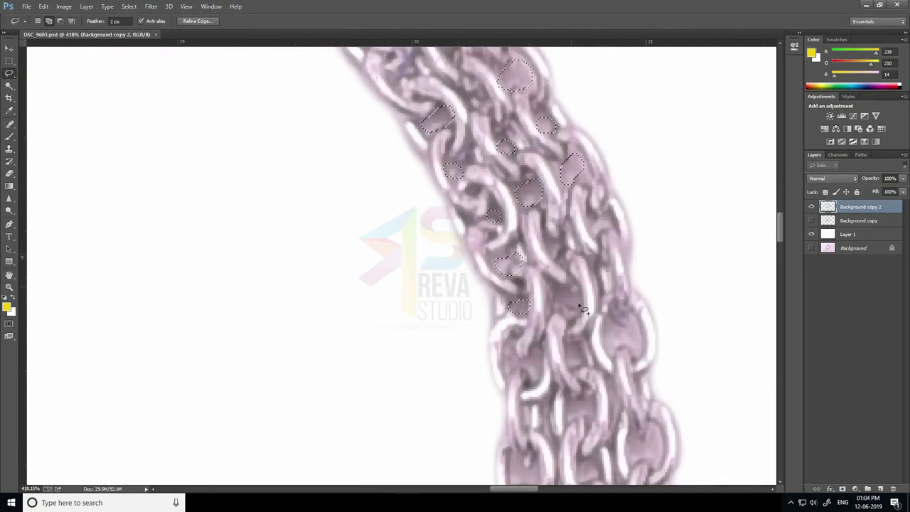
pyautogui.moveTo(621, 331); pyautogui.dragTo(620, 329)
pyautogui.scroll(-2, 562, 236)
pyautogui.hscroll(1, 561, 237)
pyautogui.moveTo(491, 243); pyautogui.dragTo(487, 241)
pyautogui.scroll(-1, 559, 237)
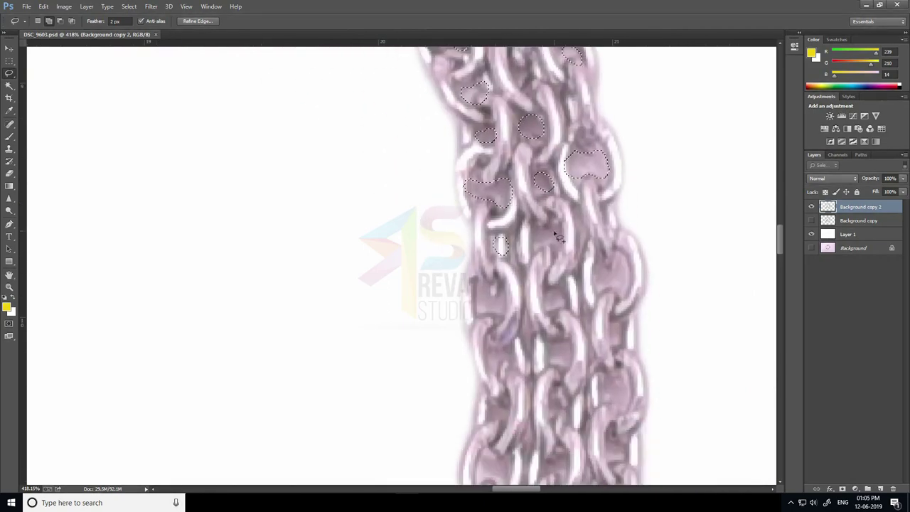
pyautogui.moveTo(587, 282); pyautogui.dragTo(586, 280)
# Step: Add a lower link gap and the pink strip between lower strands, then pan down the chain
pyautogui.scroll(-1, 475, 240)
pyautogui.scroll(-2, 554, 275)
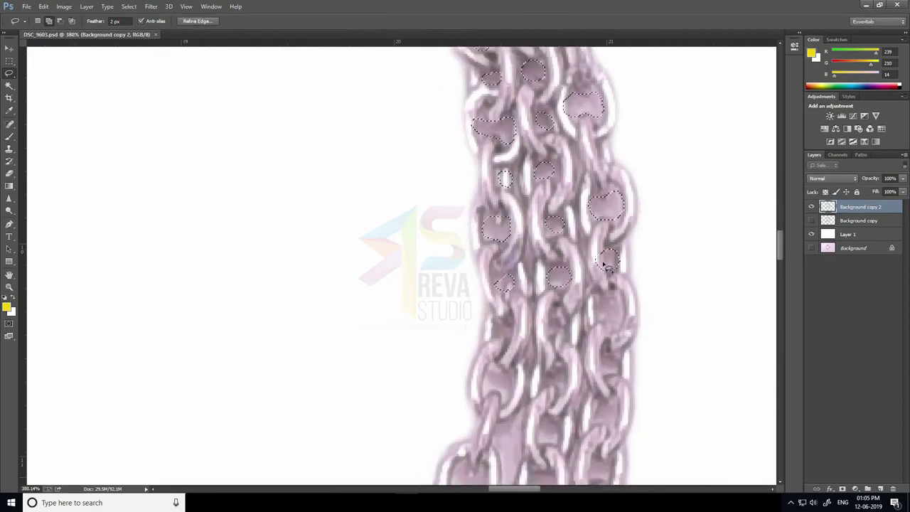
pyautogui.scroll(-2, 561, 235)
pyautogui.scroll(3, 569, 185)
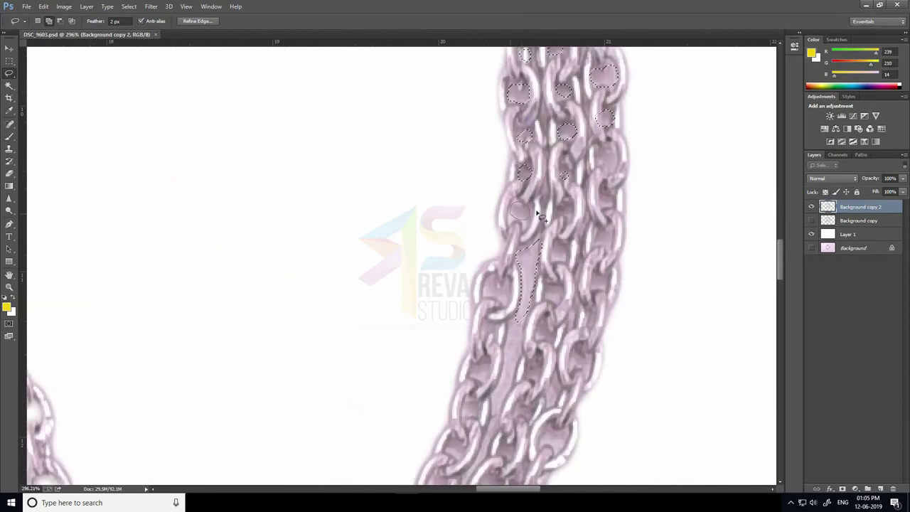
pyautogui.moveTo(615, 209); pyautogui.dragTo(614, 207)
pyautogui.scroll(-1, 596, 220)
pyautogui.moveTo(554, 264); pyautogui.dragTo(552, 263)
pyautogui.scroll(-1, 580, 247)
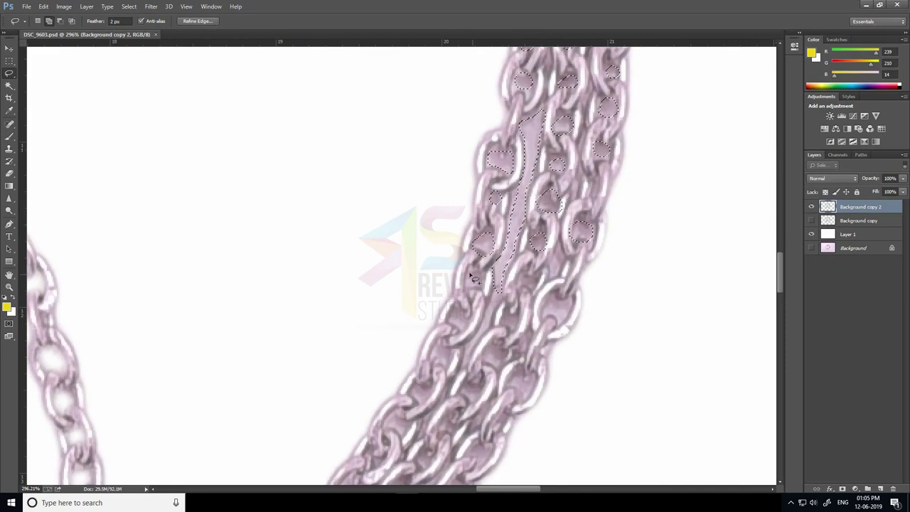
pyautogui.scroll(-1, 472, 279)
pyautogui.hscroll(-1, 489, 249)
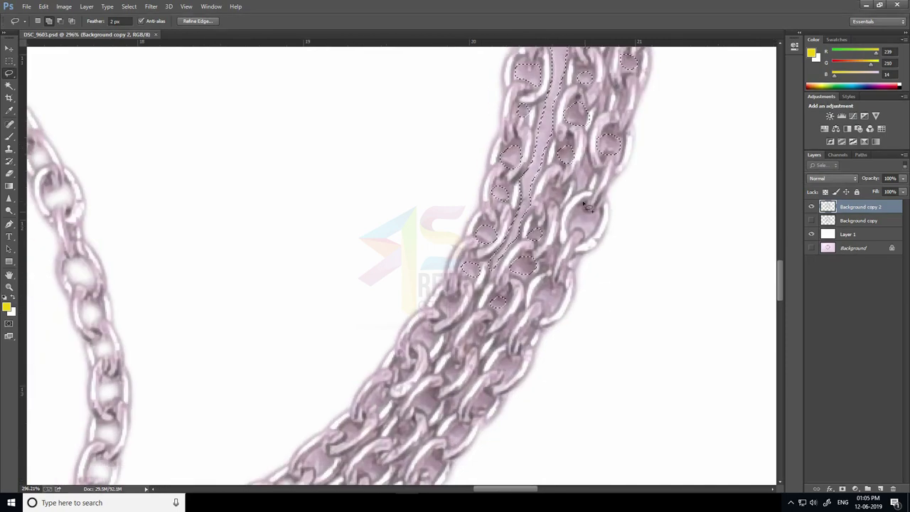
pyautogui.scroll(-1, 511, 345)
pyautogui.hscroll(-1, 546, 297)
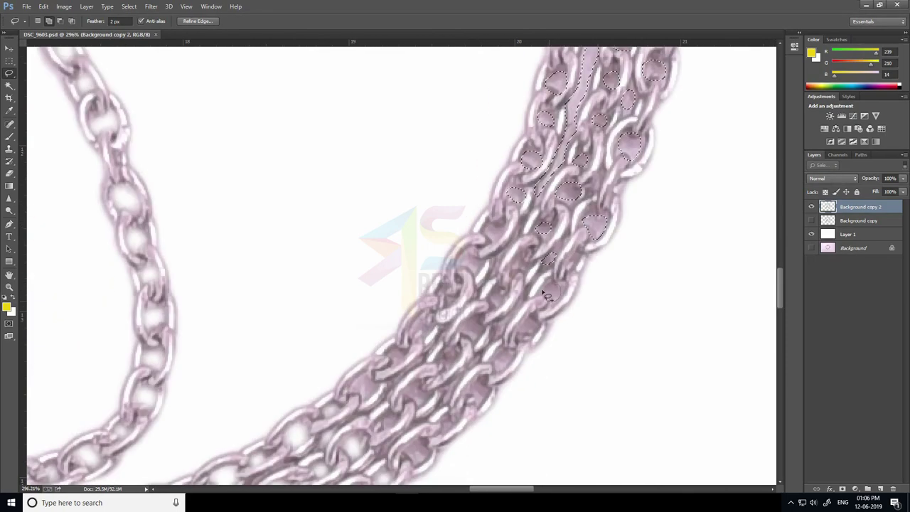
pyautogui.scroll(-1, 494, 230)
pyautogui.hscroll(-1, 494, 230)
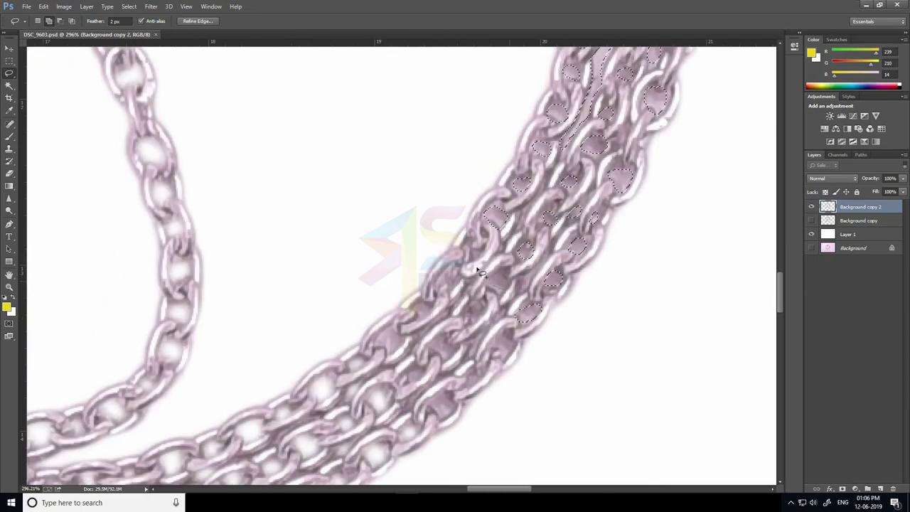
pyautogui.scroll(-1, 466, 308)
pyautogui.hscroll(-1, 466, 308)
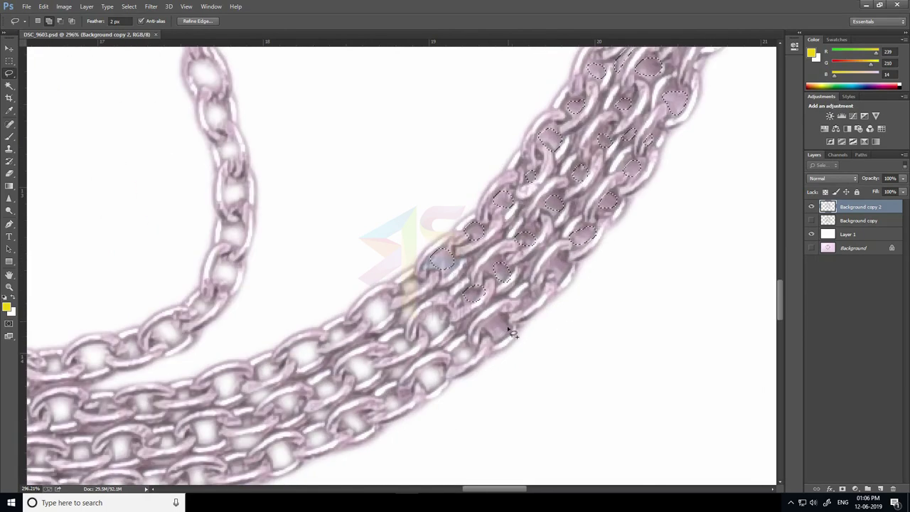
pyautogui.scroll(-5, 583, 208)
pyautogui.scroll(-5, 575, 264)
# Step: Output the selected link gaps through Refine Edge to a new layer, Background copy 3
pyautogui.scroll(-4, 445, 172)
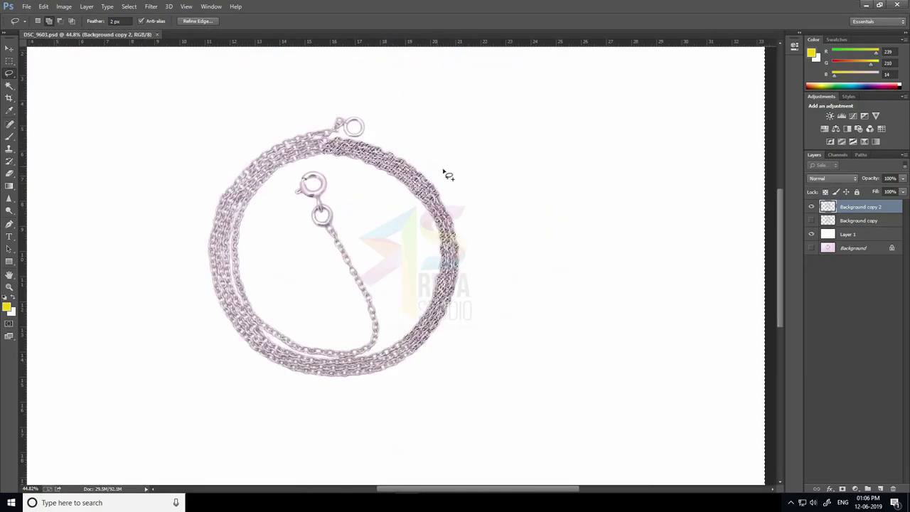
pyautogui.hotkey('ctrl', 'alt', 'r')
pyautogui.click(718, 317)
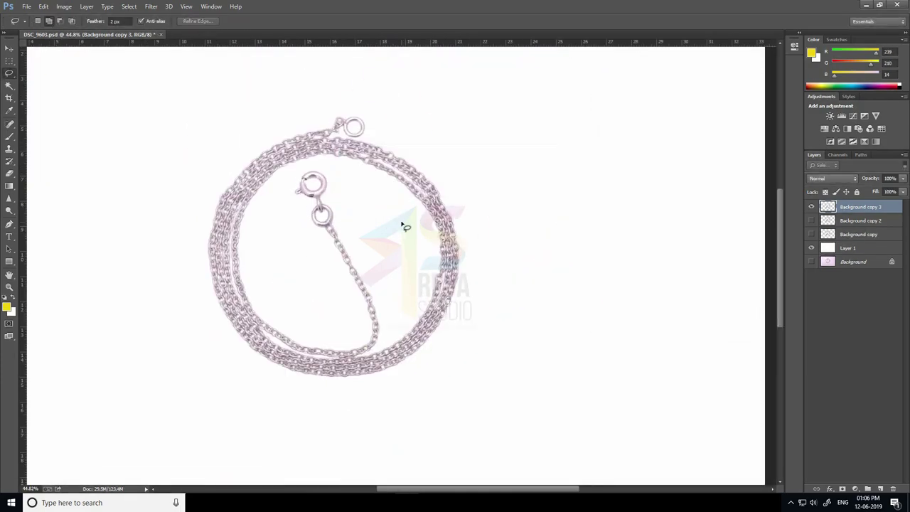
pyautogui.scroll(4, 441, 256)
pyautogui.scroll(3, 478, 283)
pyautogui.scroll(1, 480, 279)
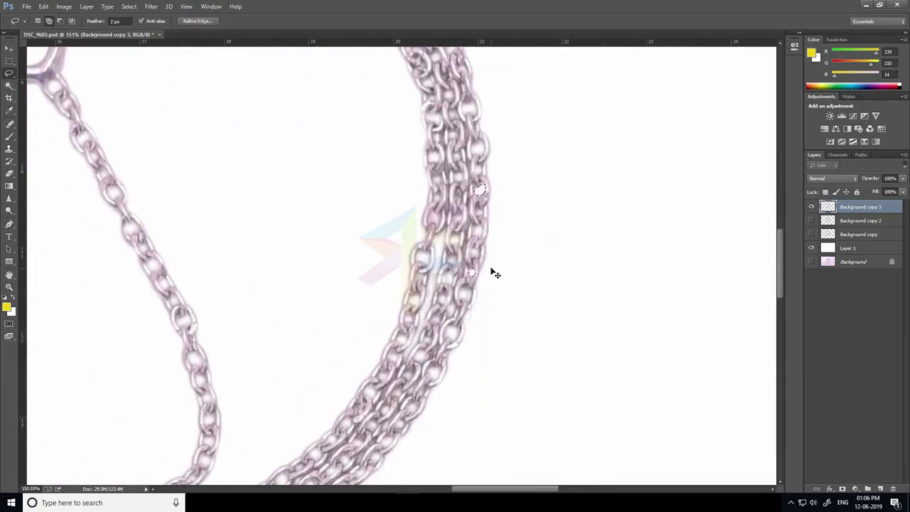
pyautogui.scroll(-5, 462, 256)
pyautogui.scroll(5, 433, 236)
pyautogui.scroll(-5, 280, 260)
# Step: Save the image as a JPEG file
pyautogui.hotkey('ctrl', 'shift', 's')
pyautogui.click(213, 401)
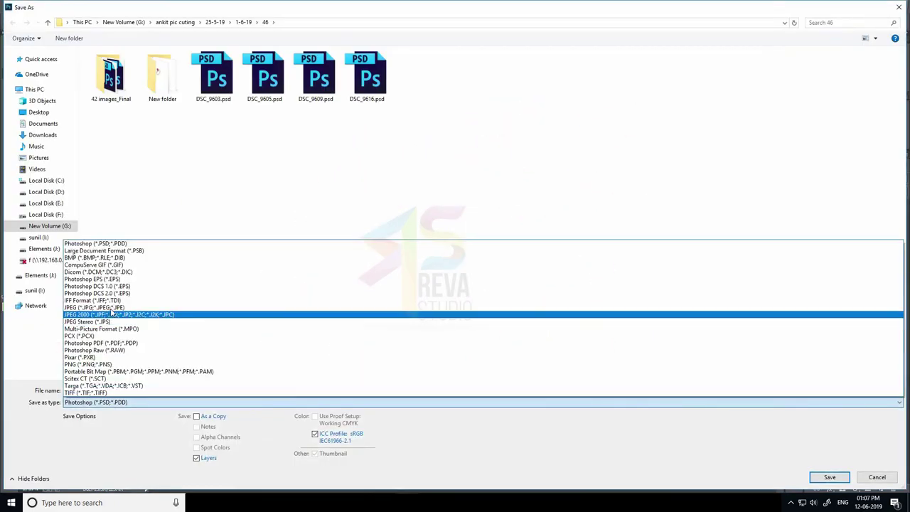
pyautogui.click(111, 308)
pyautogui.press('Return')
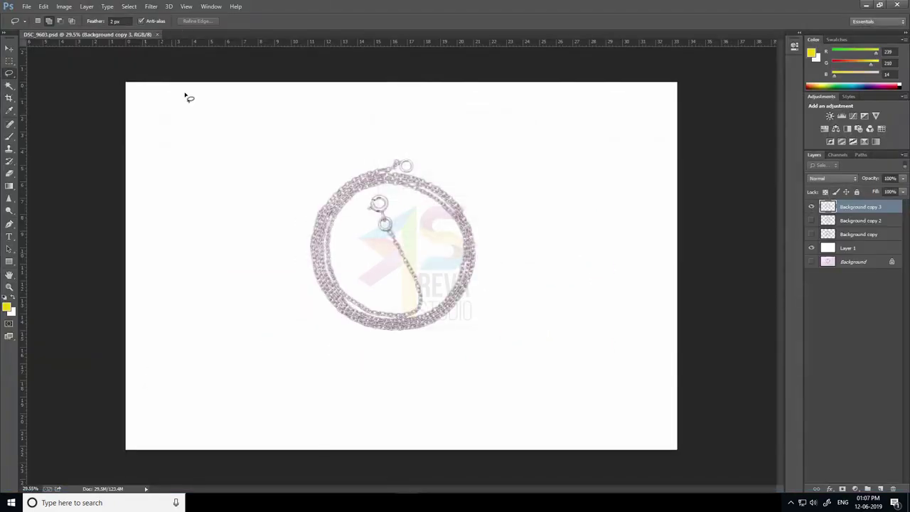